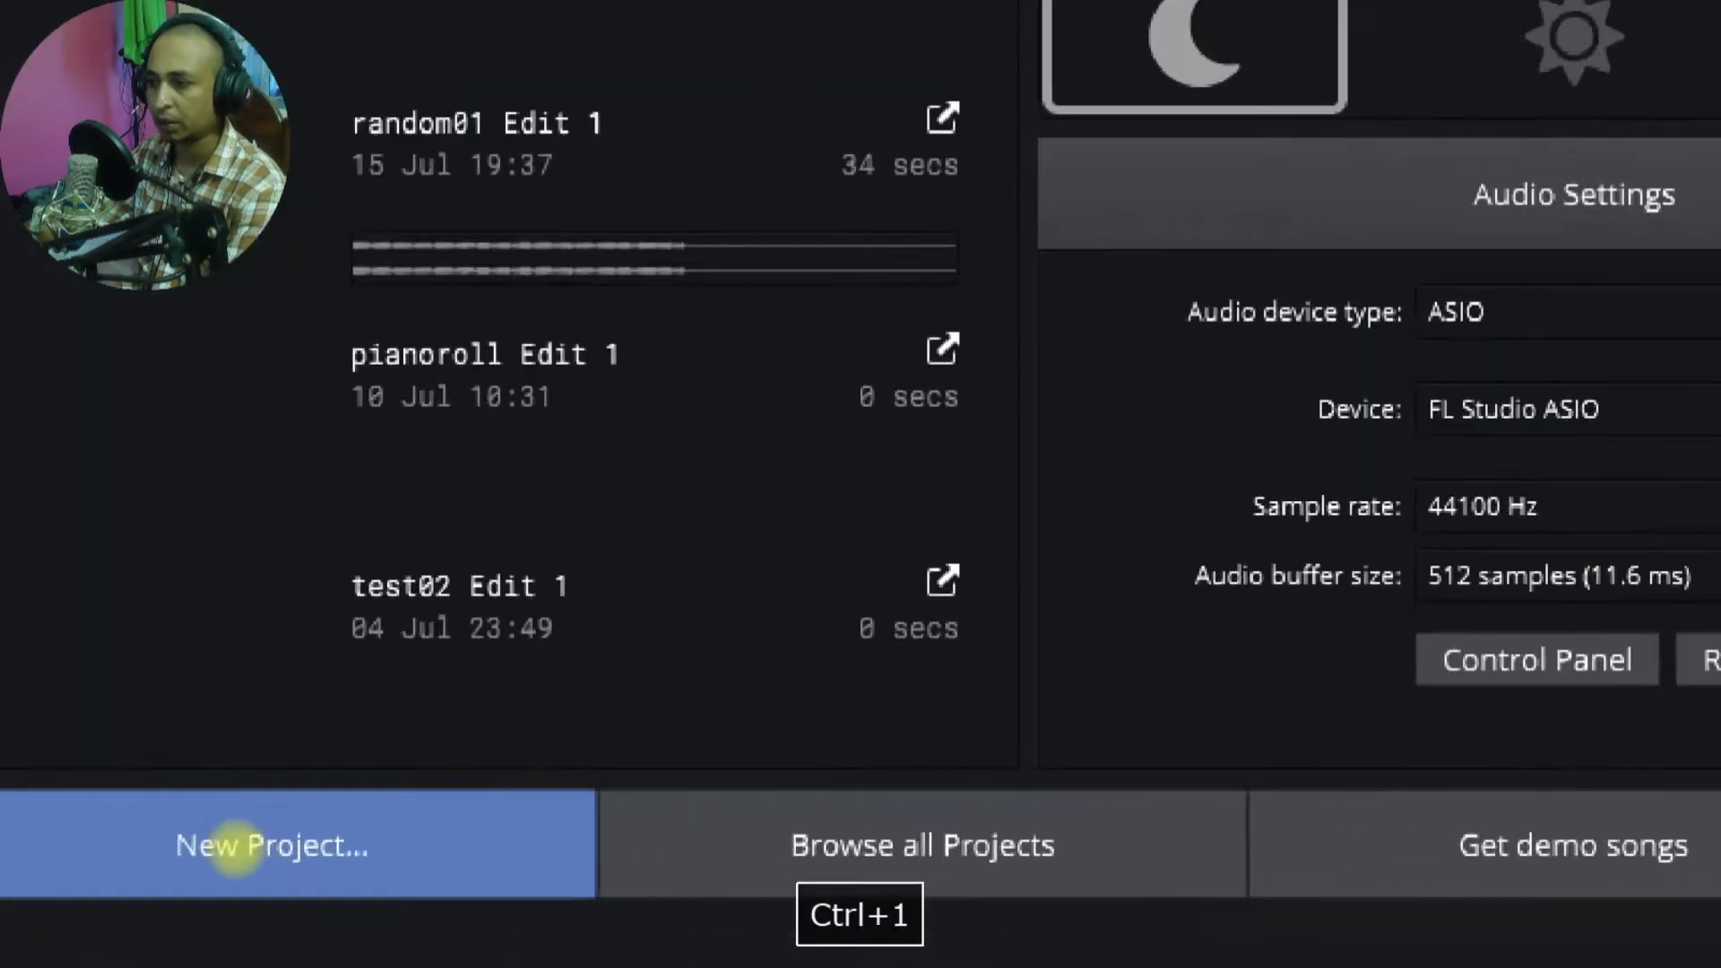
Start a new project and name it 12 test
{"action": "left_click", "coordinate": [202, 854]}
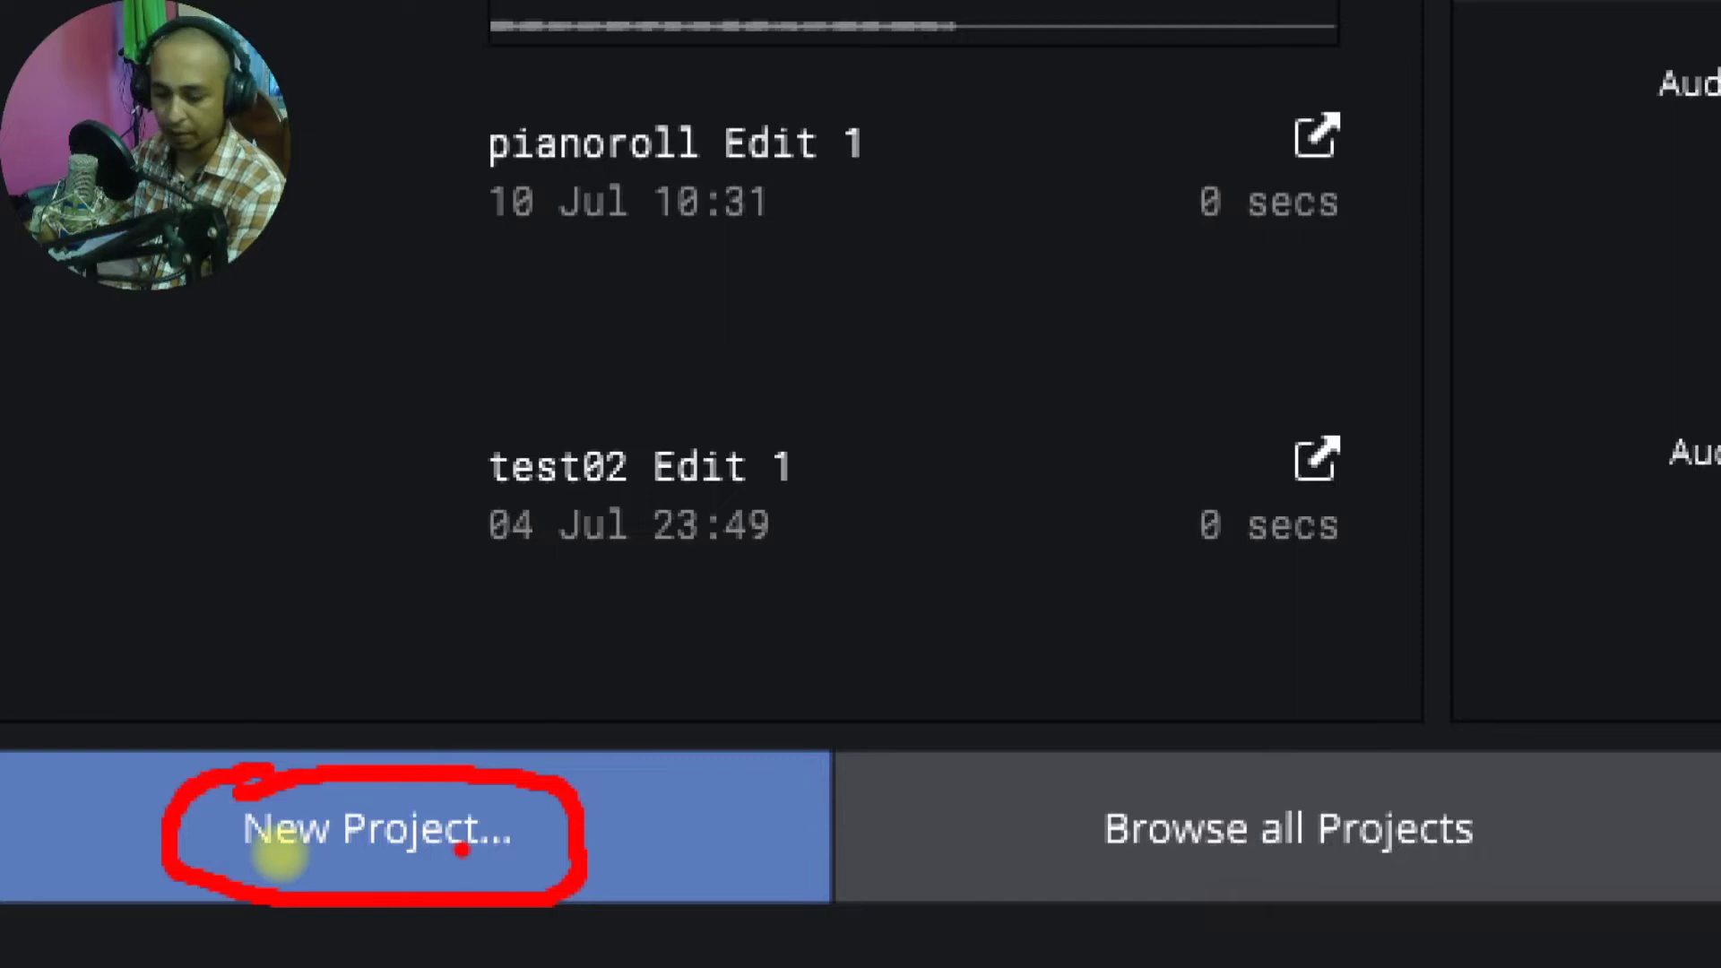
{"action": "key", "text": "Escape"}
{"action": "left_click", "coordinate": [268, 852]}
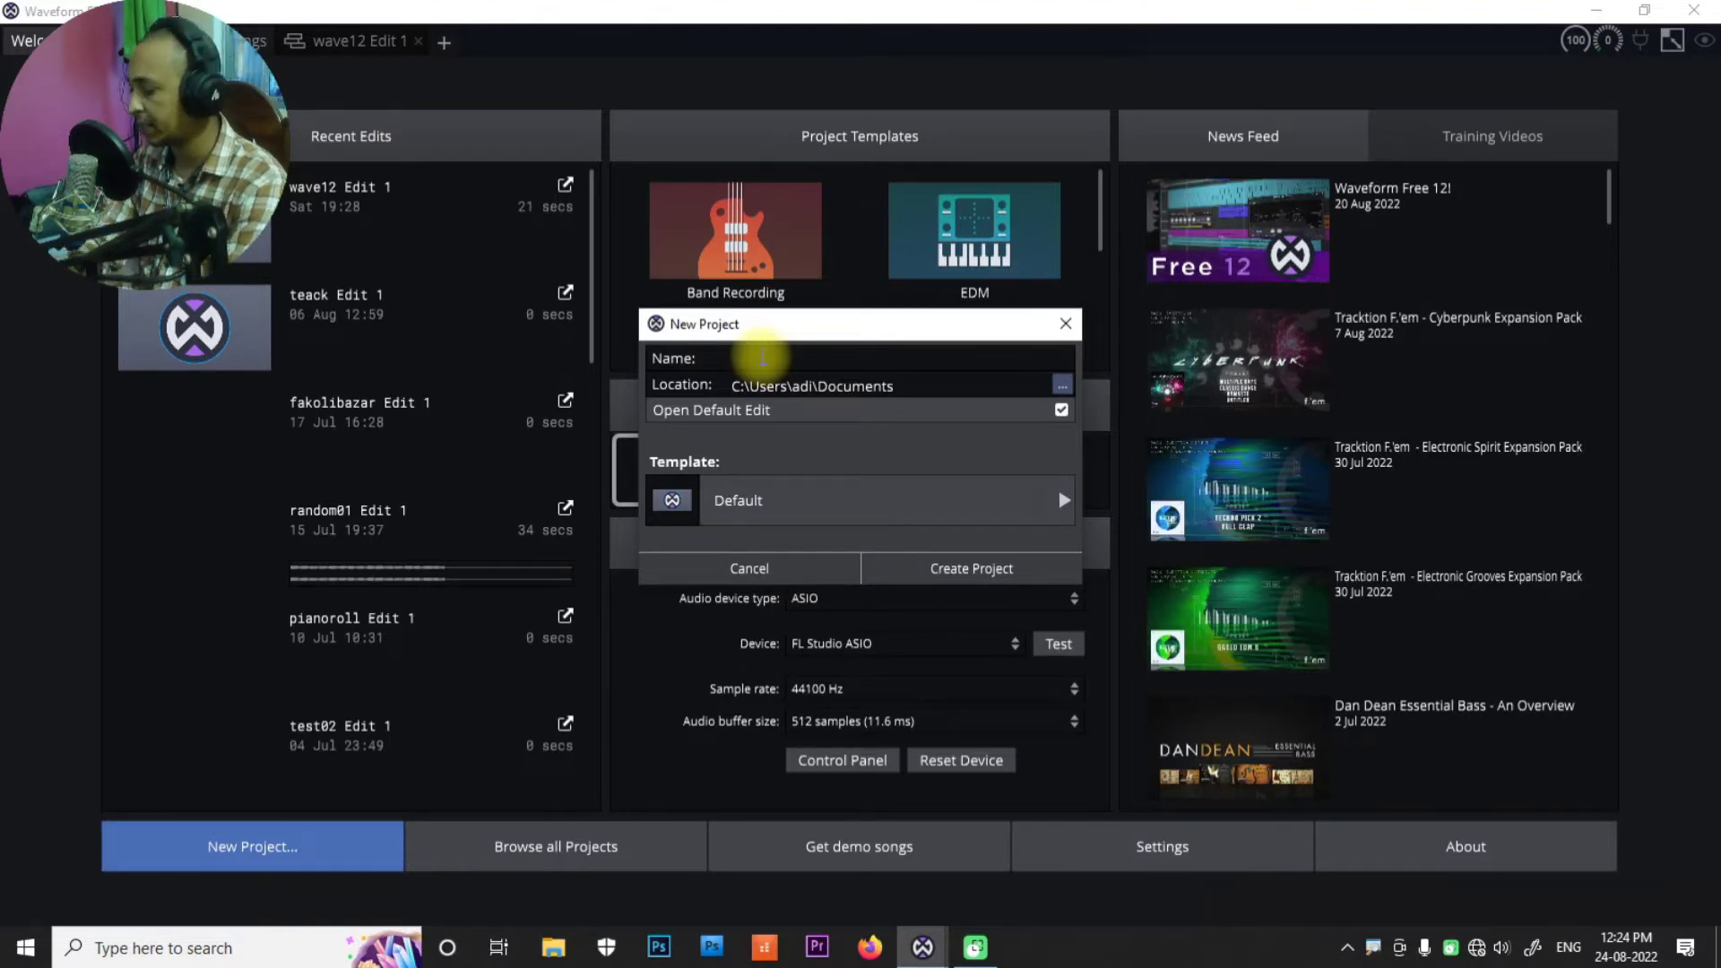
{"action": "type", "text": "12 tes"}
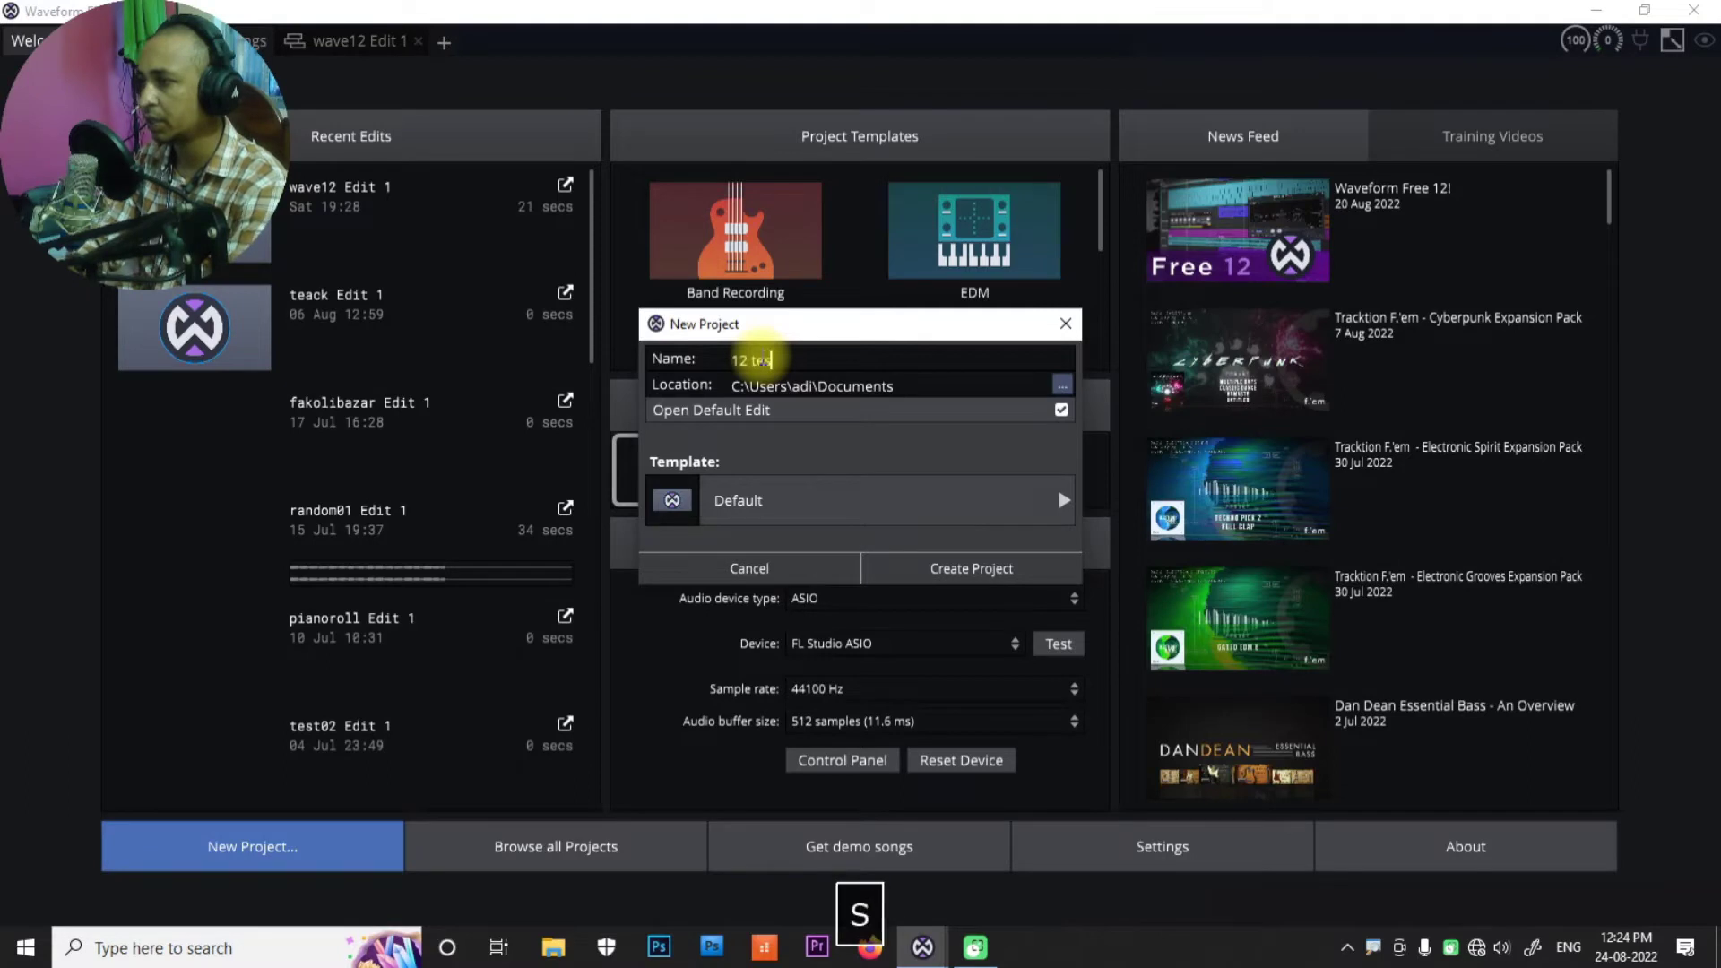
{"action": "type", "text": "t"}
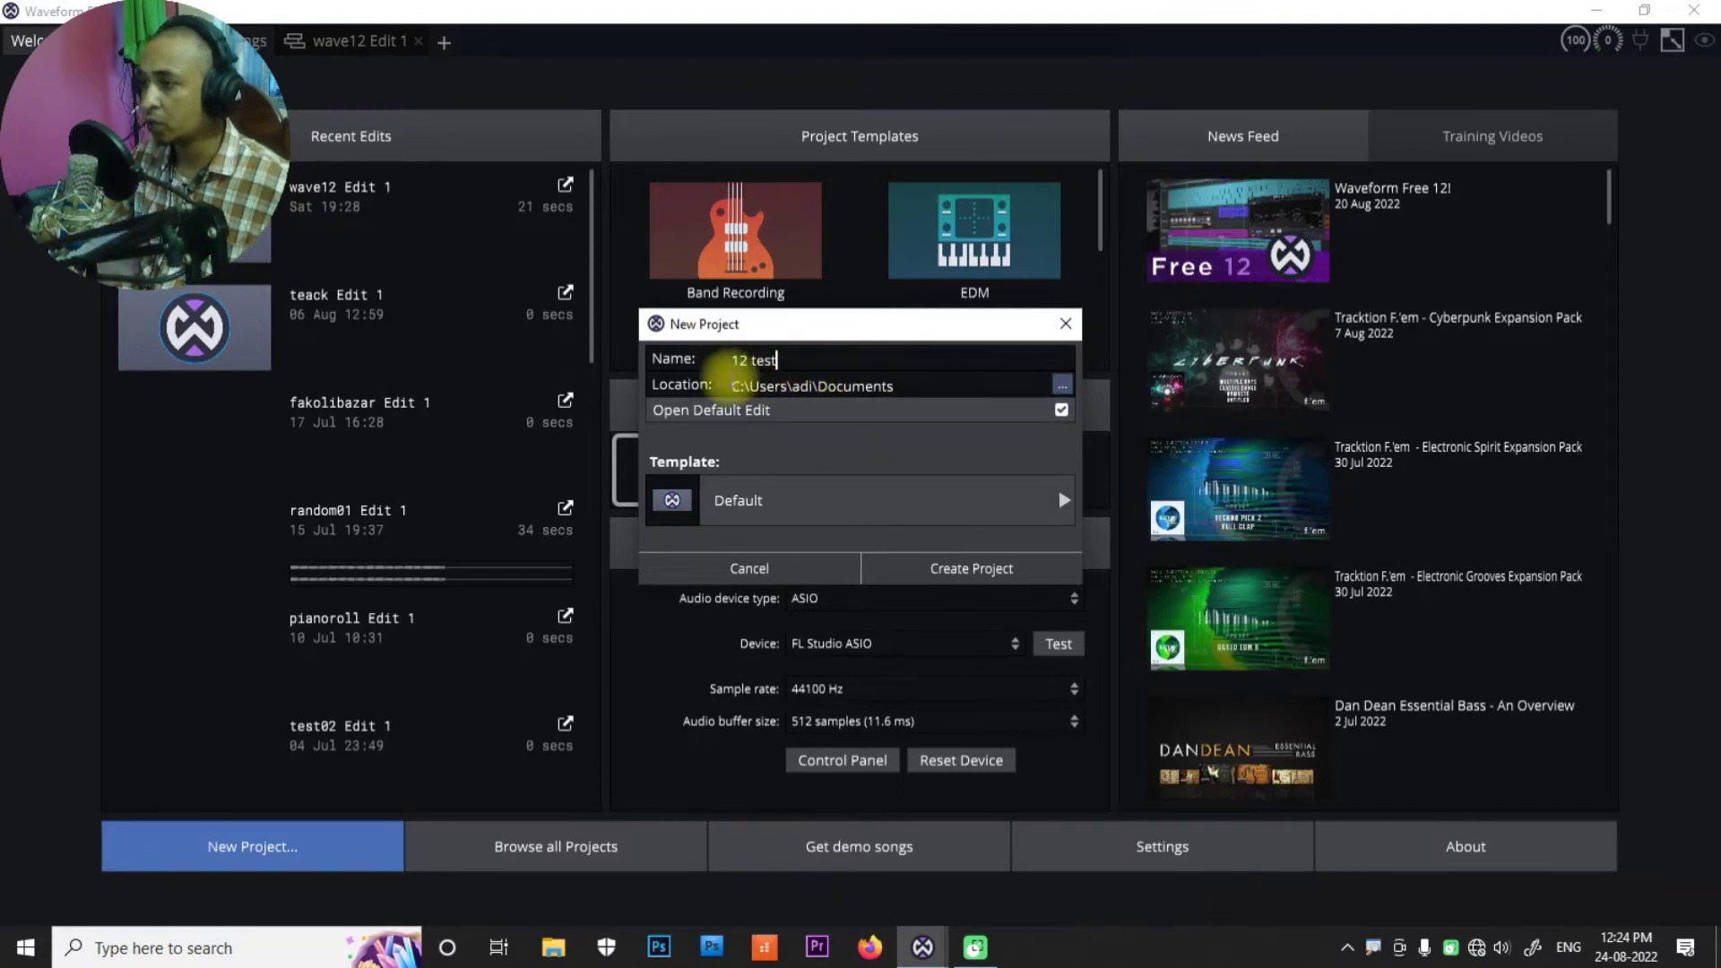
{"action": "key", "text": "Tab"}
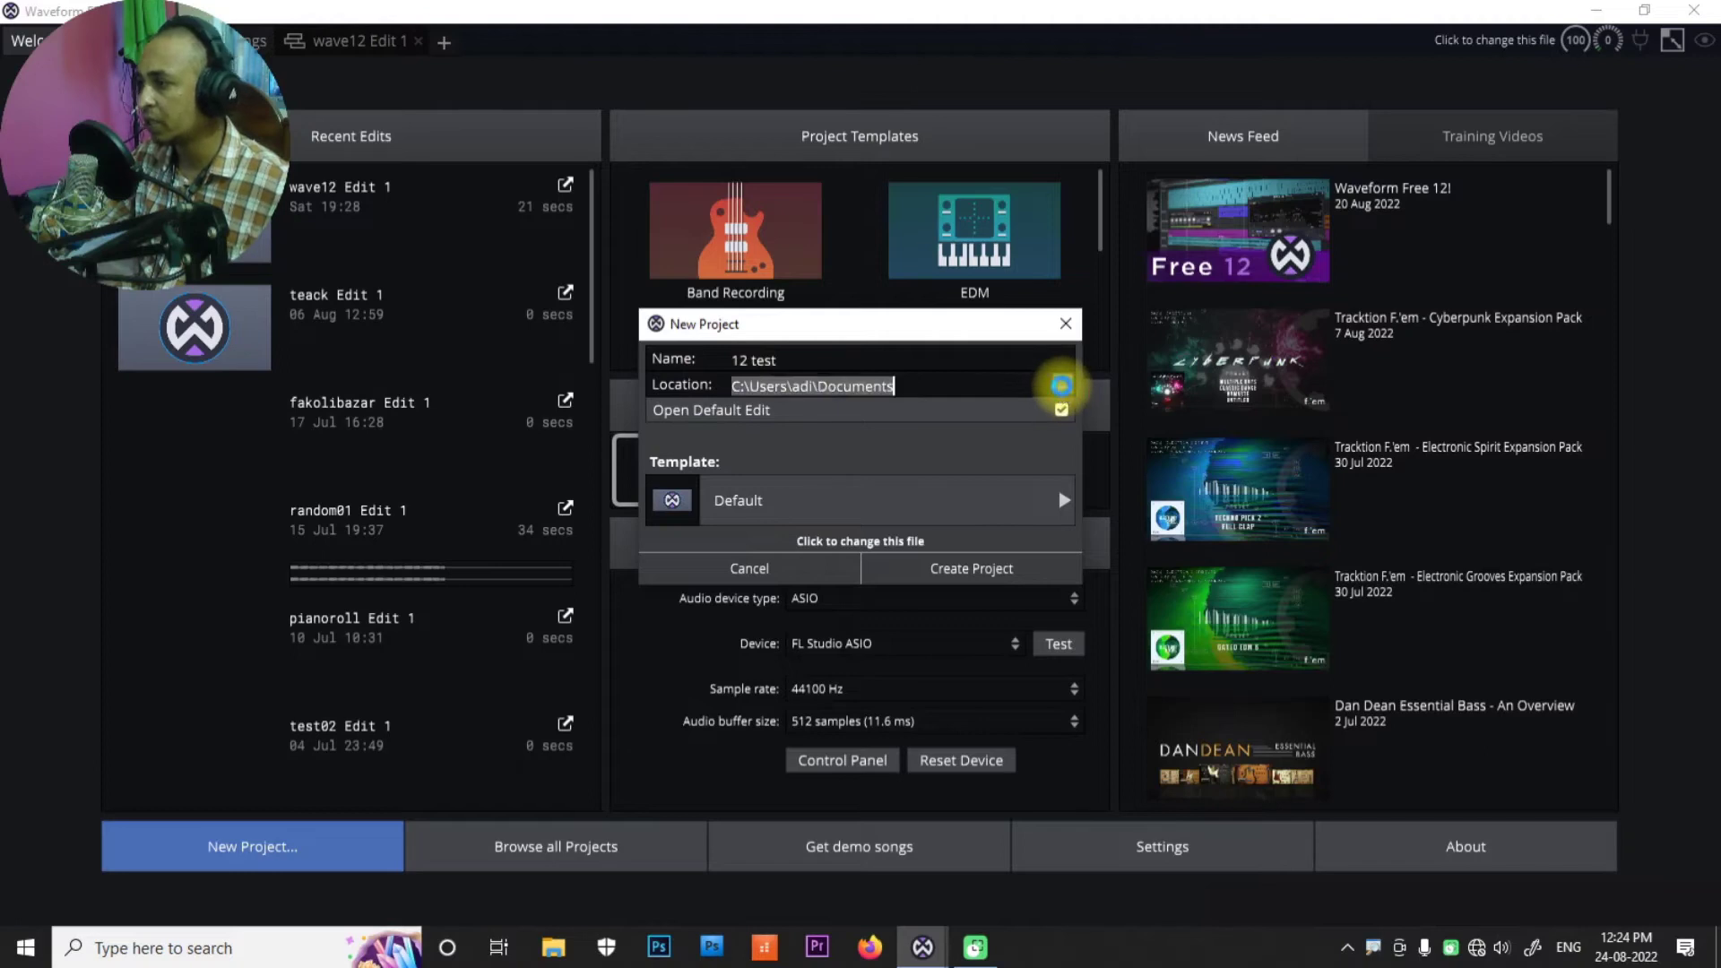
Browse for the project location and create a folder named waveform 12 projects on the New Volume (E:) drive
{"action": "left_click", "coordinate": [1060, 385]}
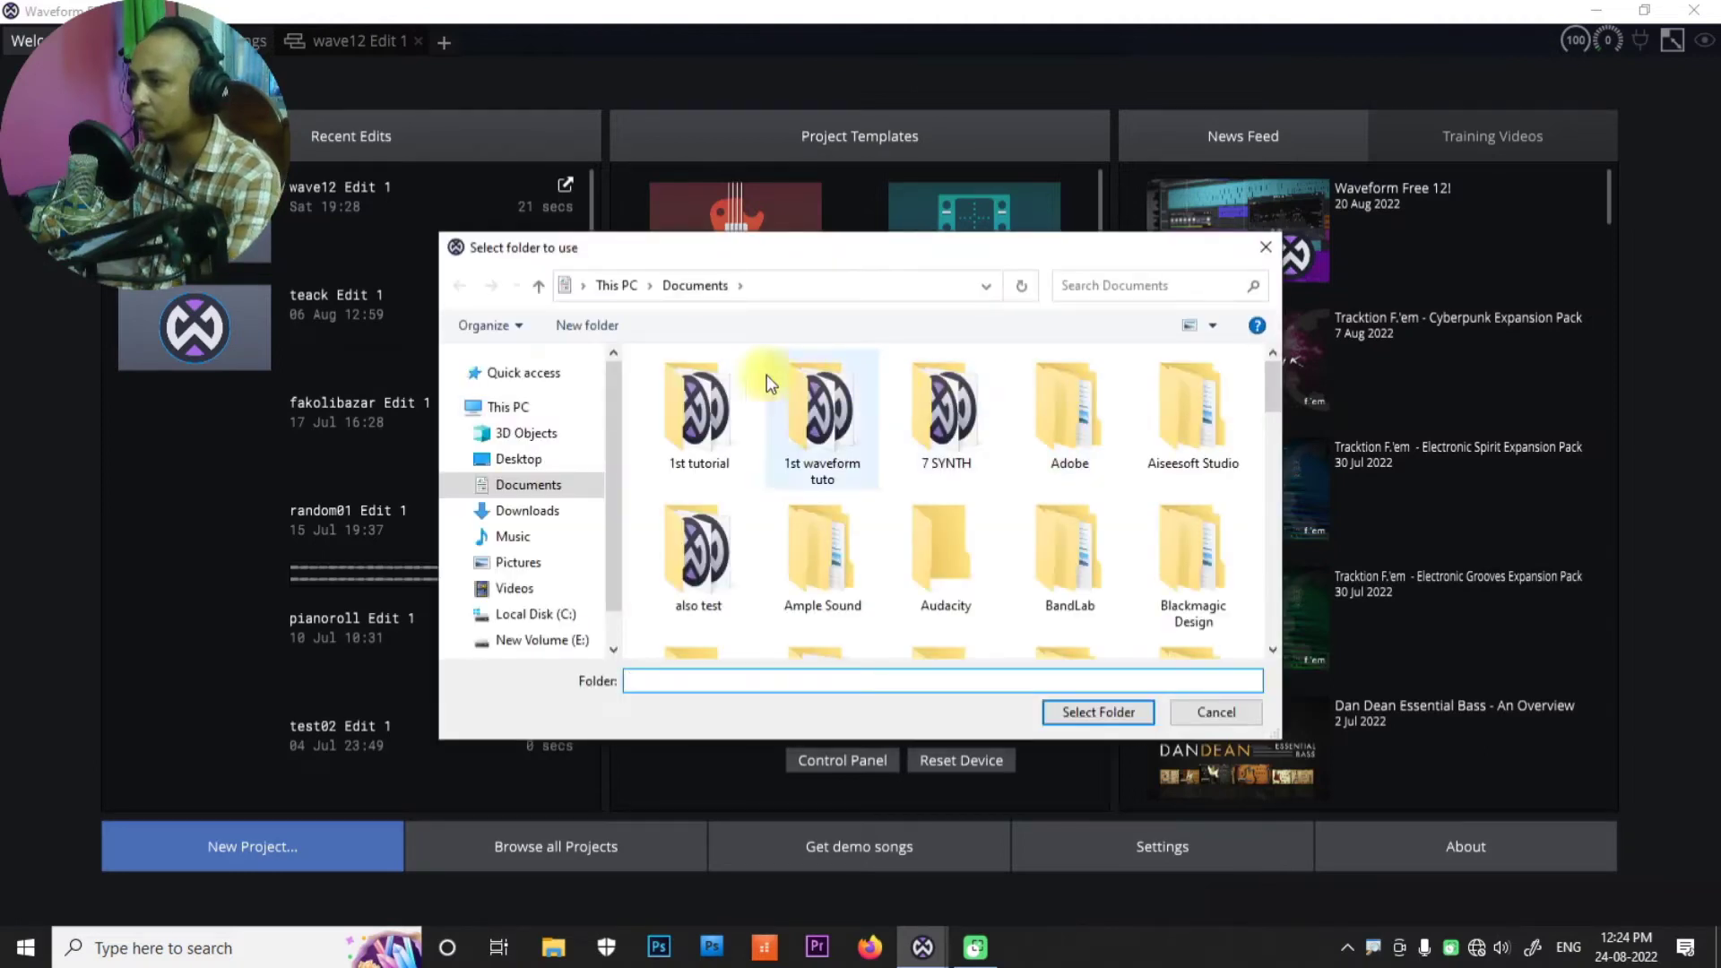
{"action": "left_click", "coordinate": [554, 640]}
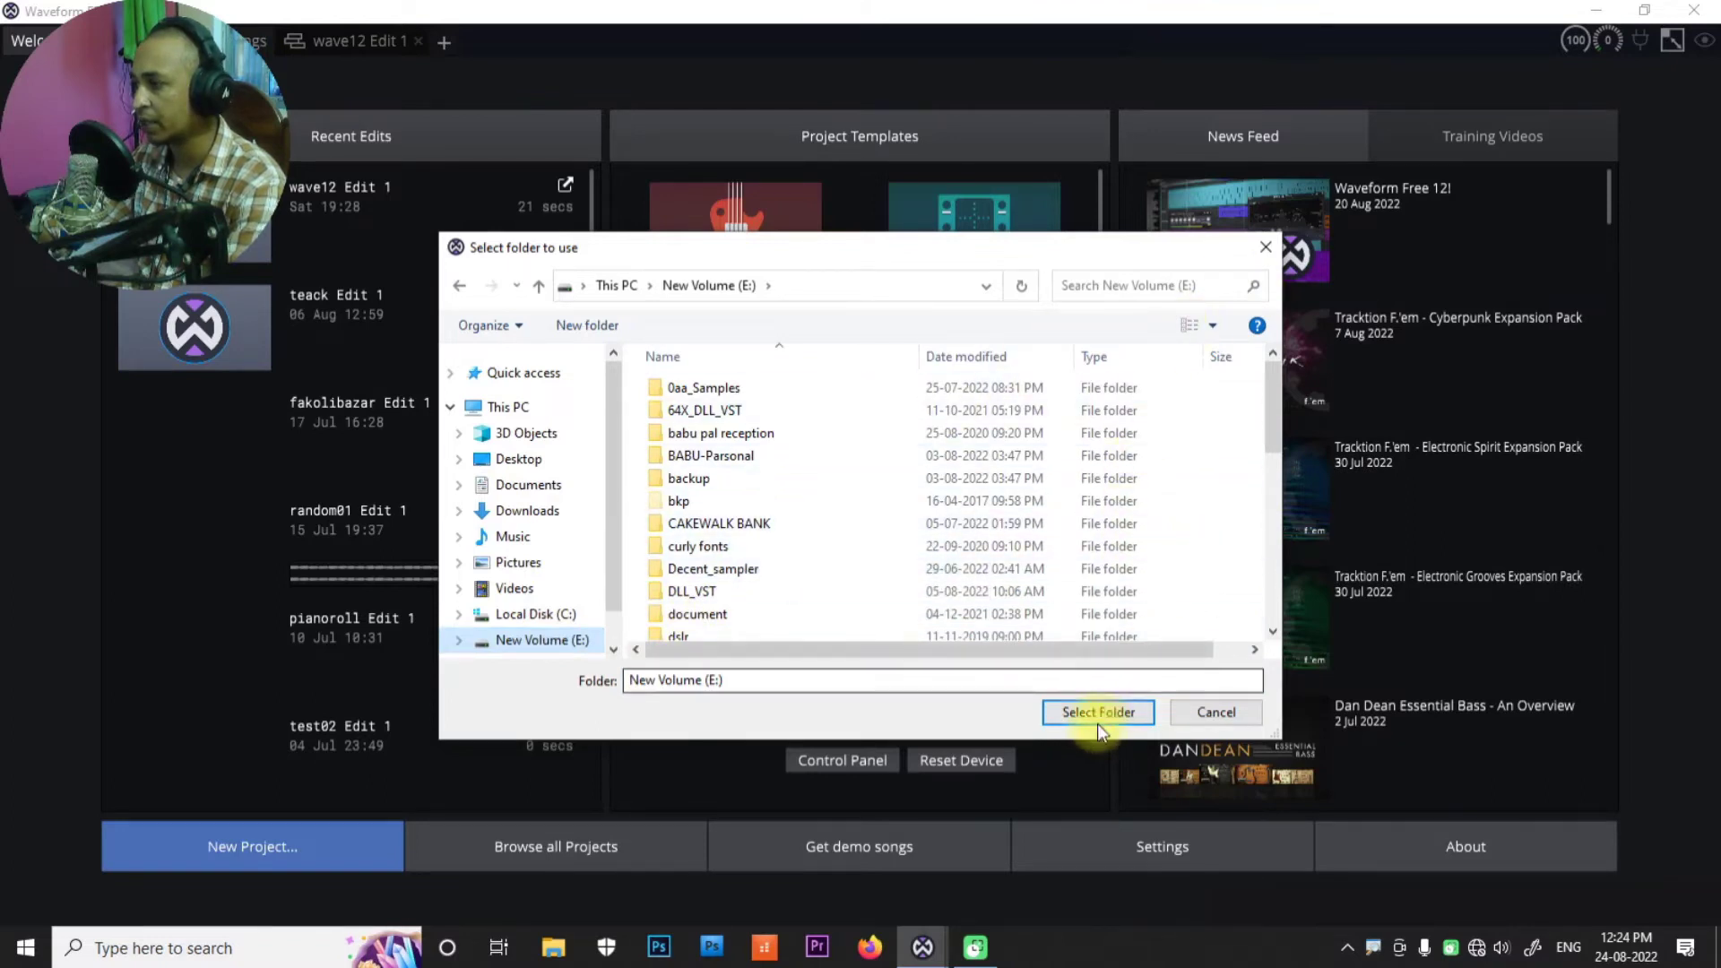
{"action": "right_click", "coordinate": [1225, 519]}
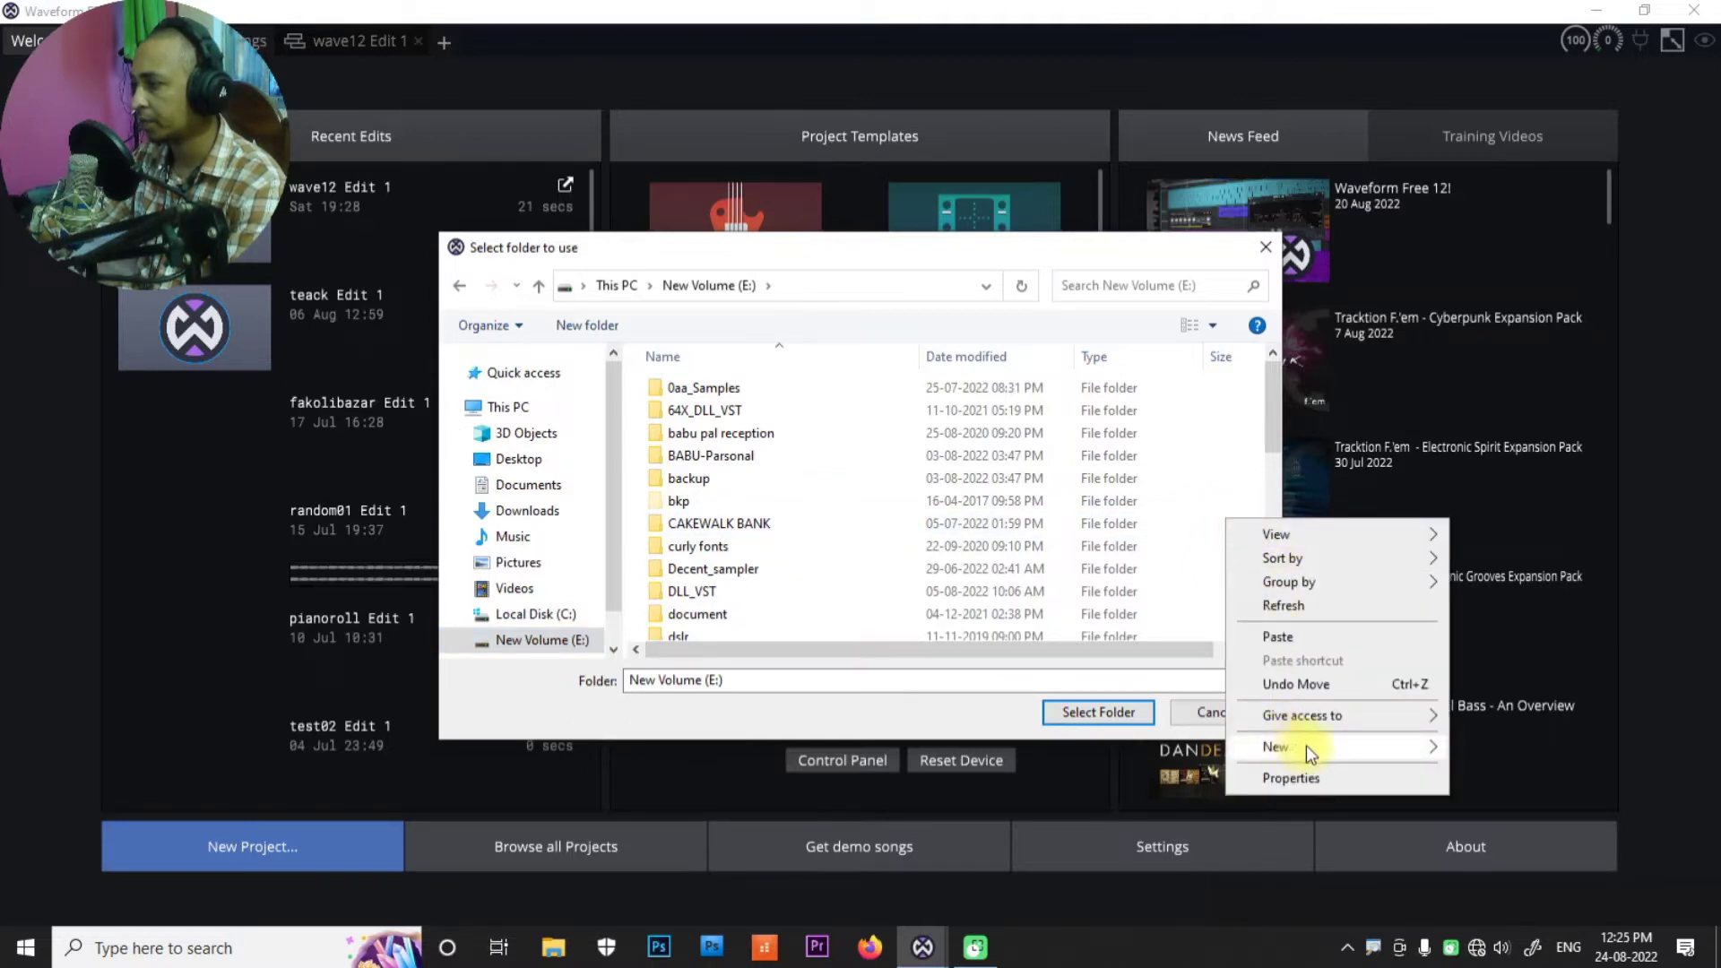
{"action": "mouse_move", "coordinate": [1304, 745]}
{"action": "left_click", "coordinate": [1004, 748]}
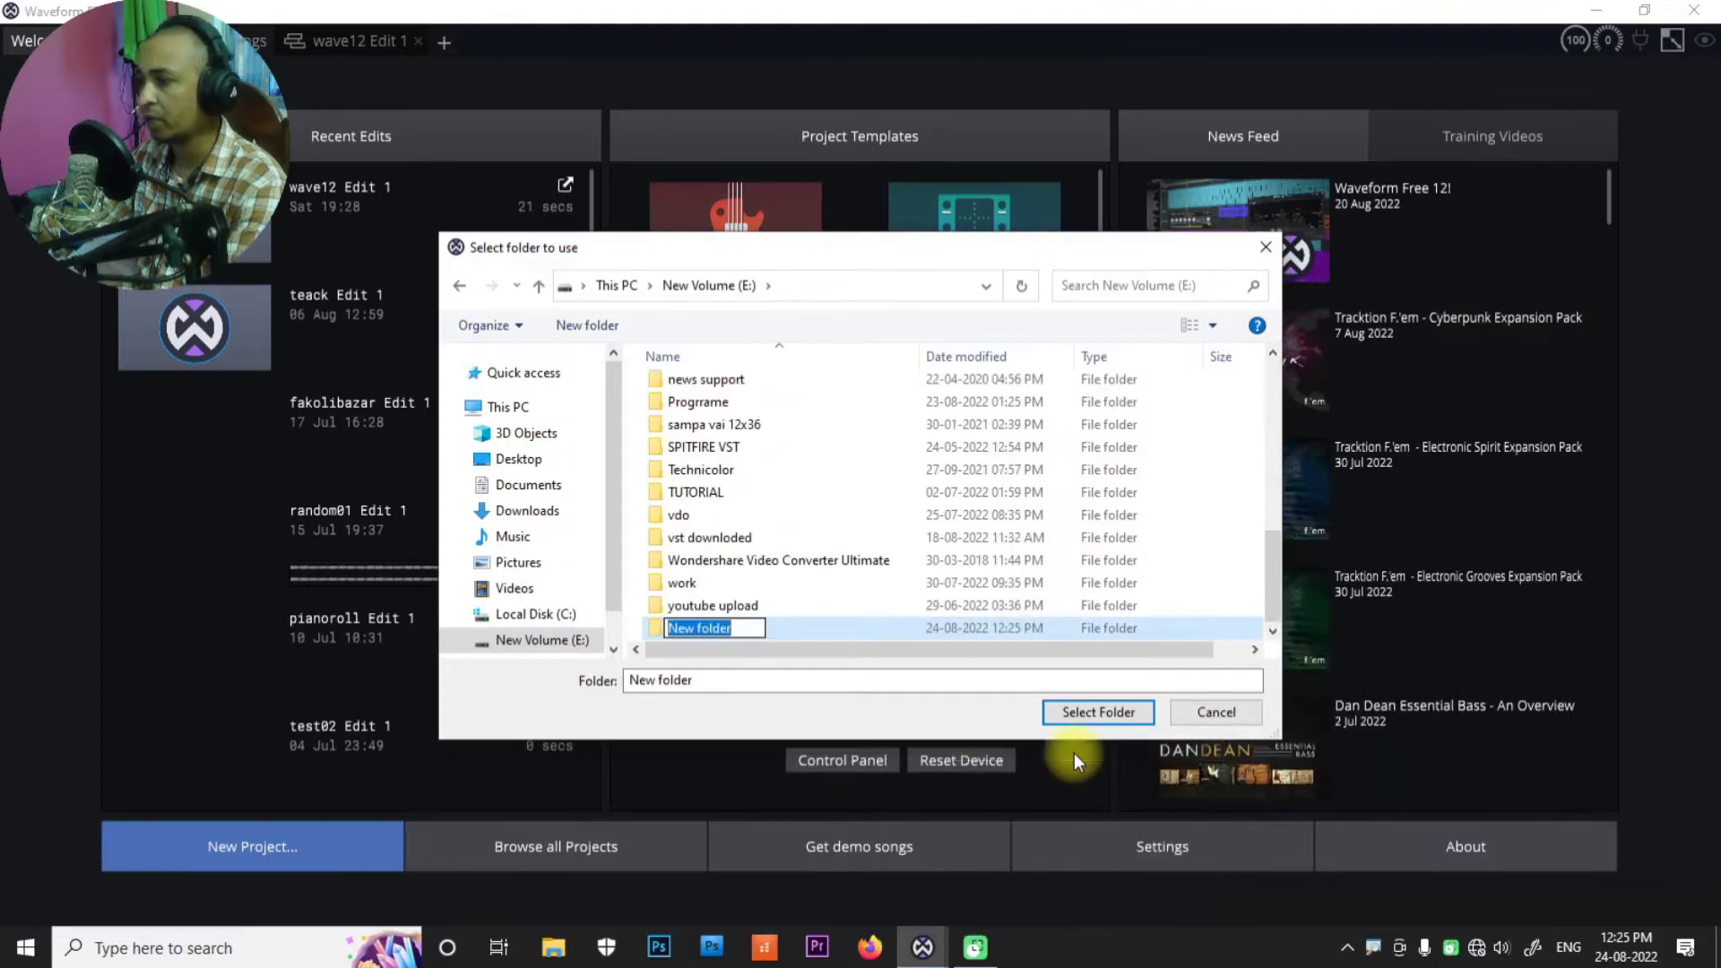
{"action": "type", "text": "wa"}
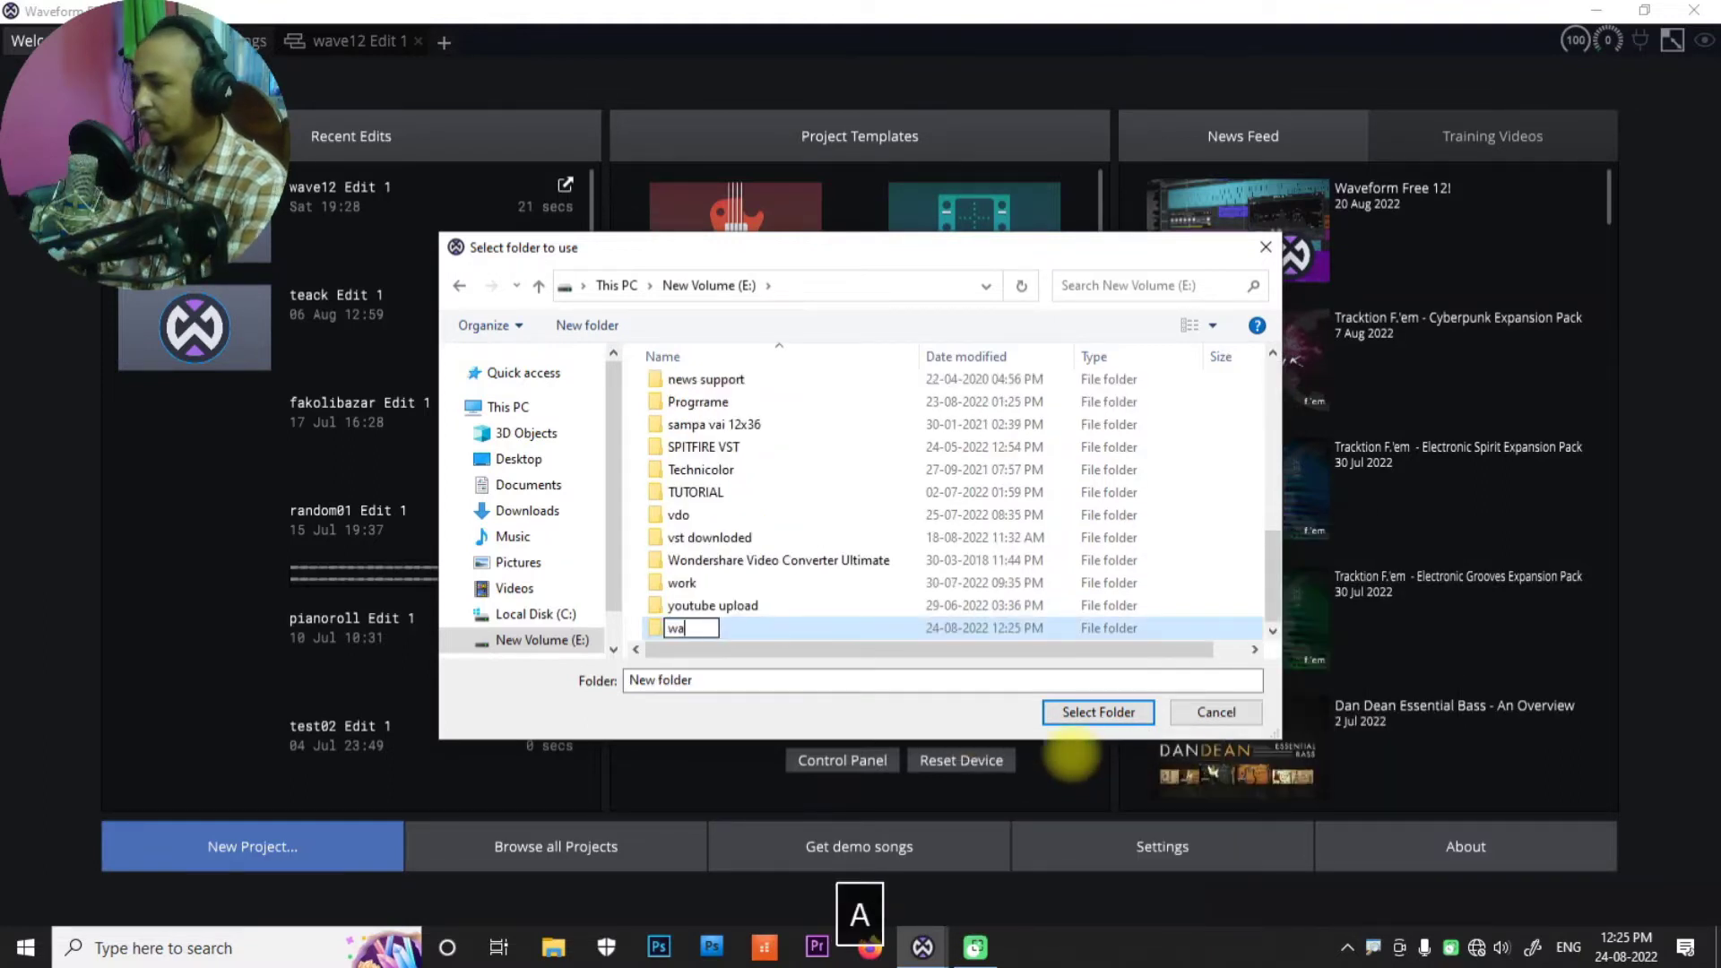
{"action": "type", "text": "veform "}
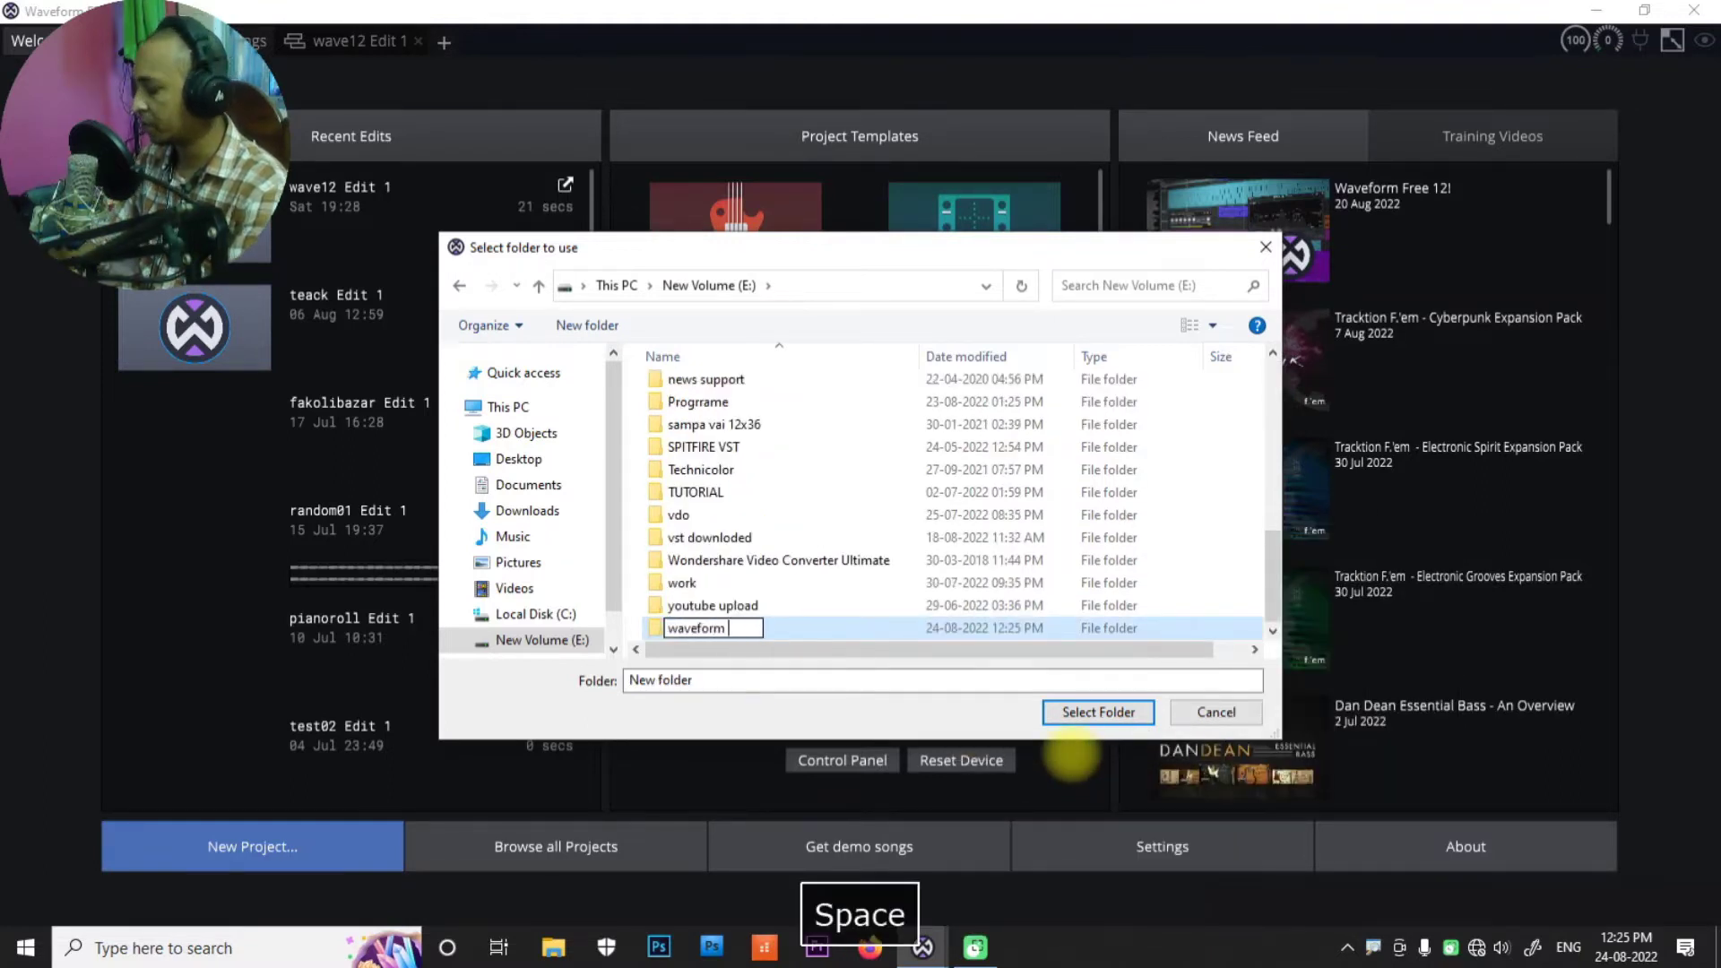
{"action": "type", "text": "12 projects"}
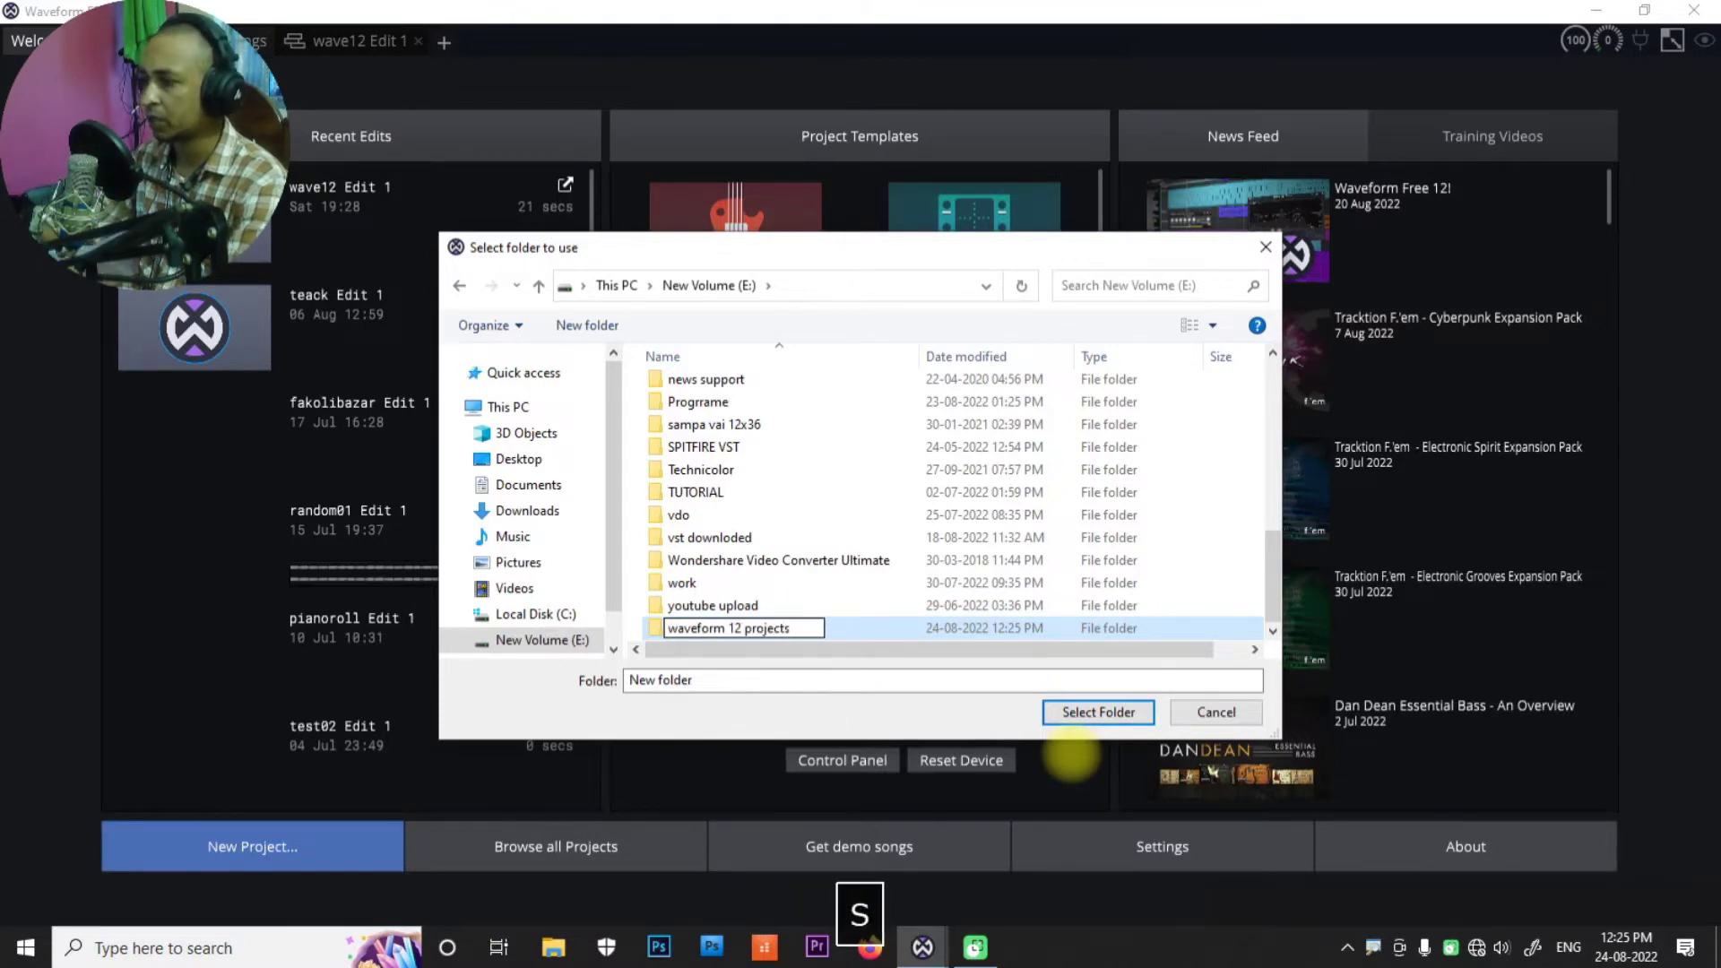
Use the waveform 12 projects folder as the location and create the project with the Default template
{"action": "left_click", "coordinate": [853, 626]}
{"action": "left_click", "coordinate": [1085, 713]}
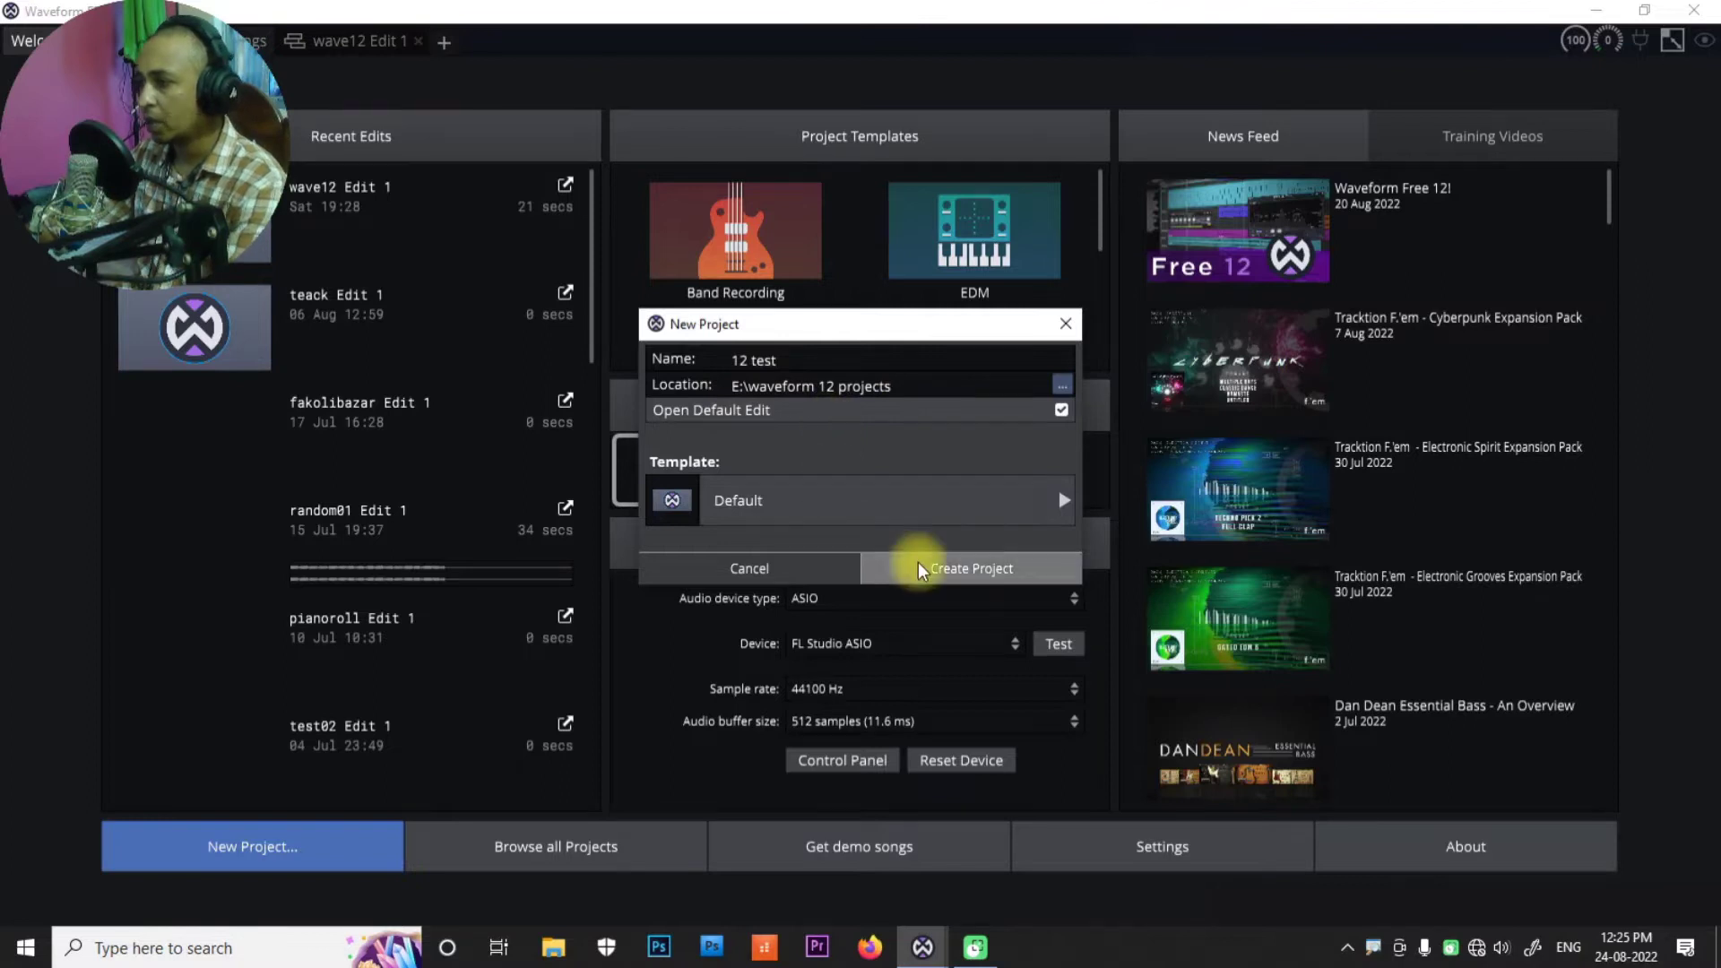
{"action": "left_click", "coordinate": [973, 570]}
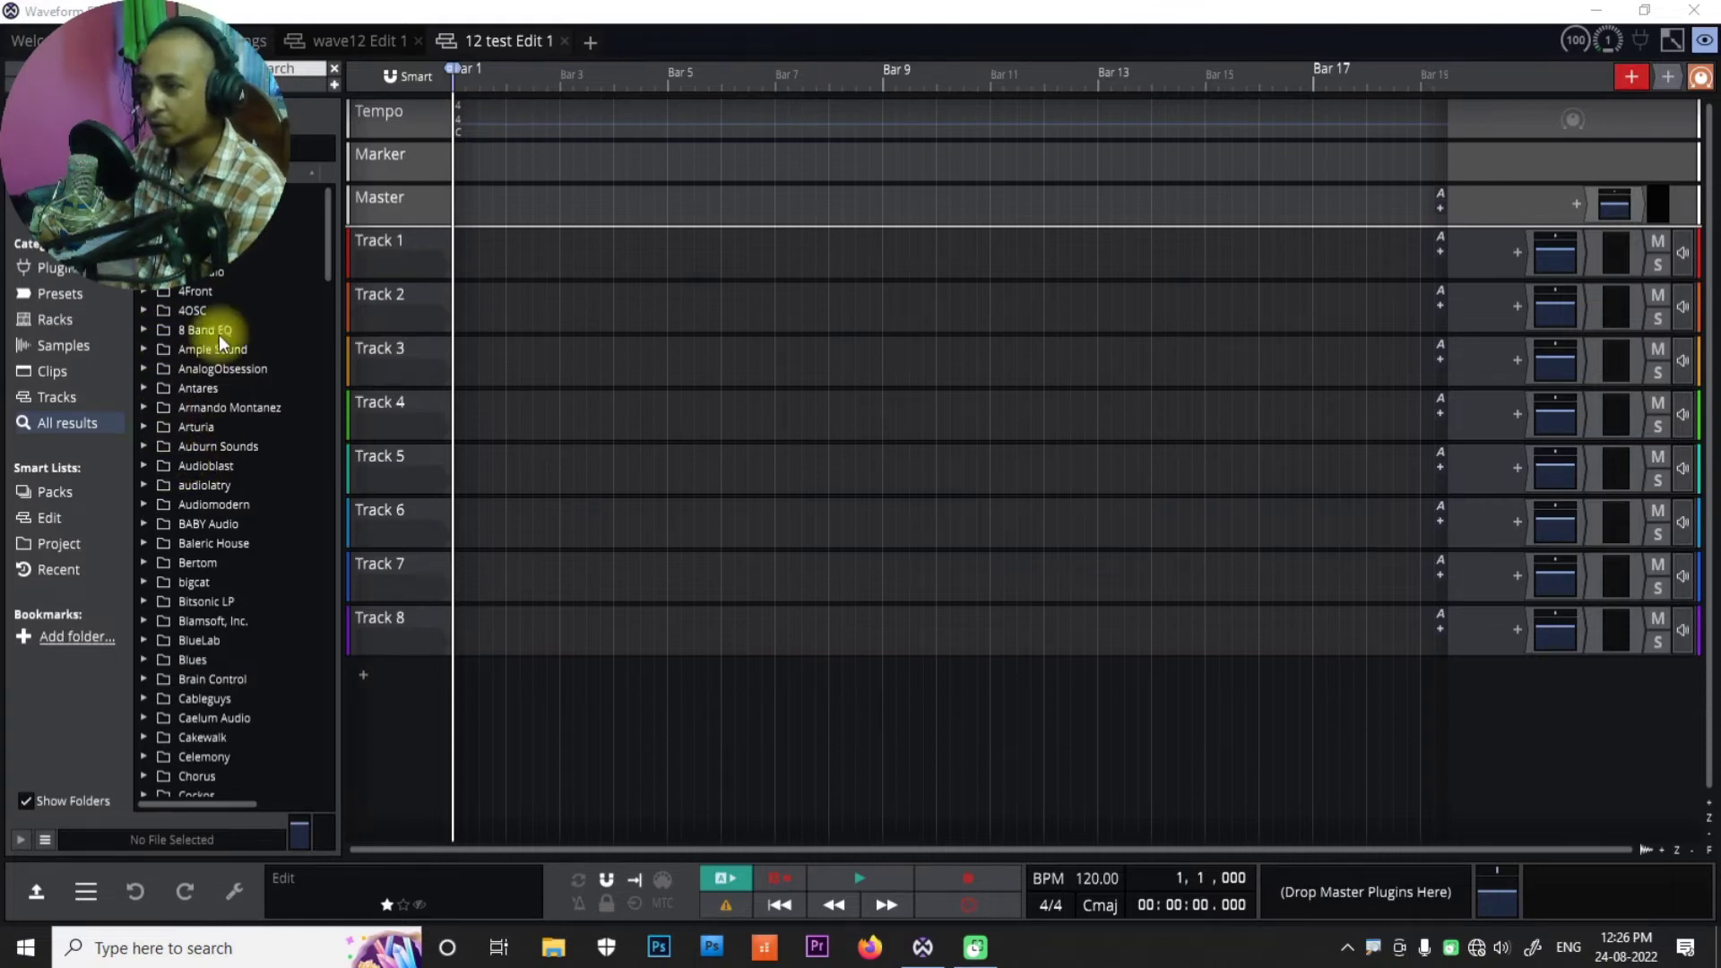
Look through the browser's Presets, Samples and Tracks categories and return to the Plugins list
{"action": "left_click", "coordinate": [54, 293]}
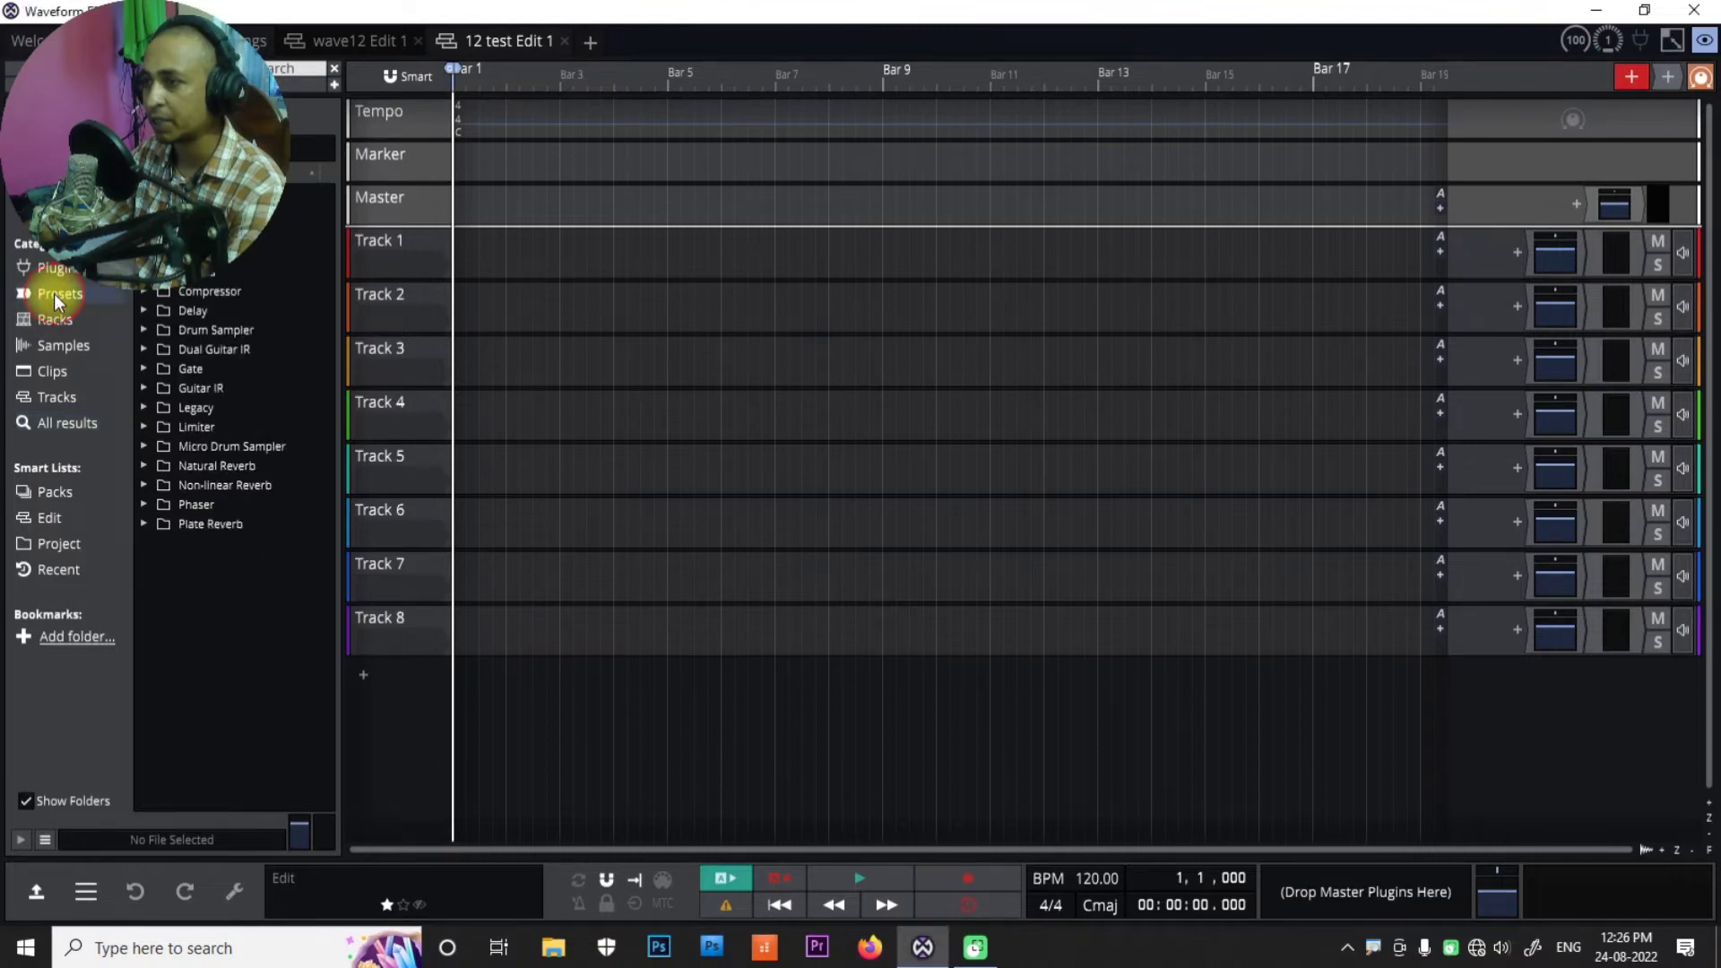
{"action": "left_click", "coordinate": [63, 345]}
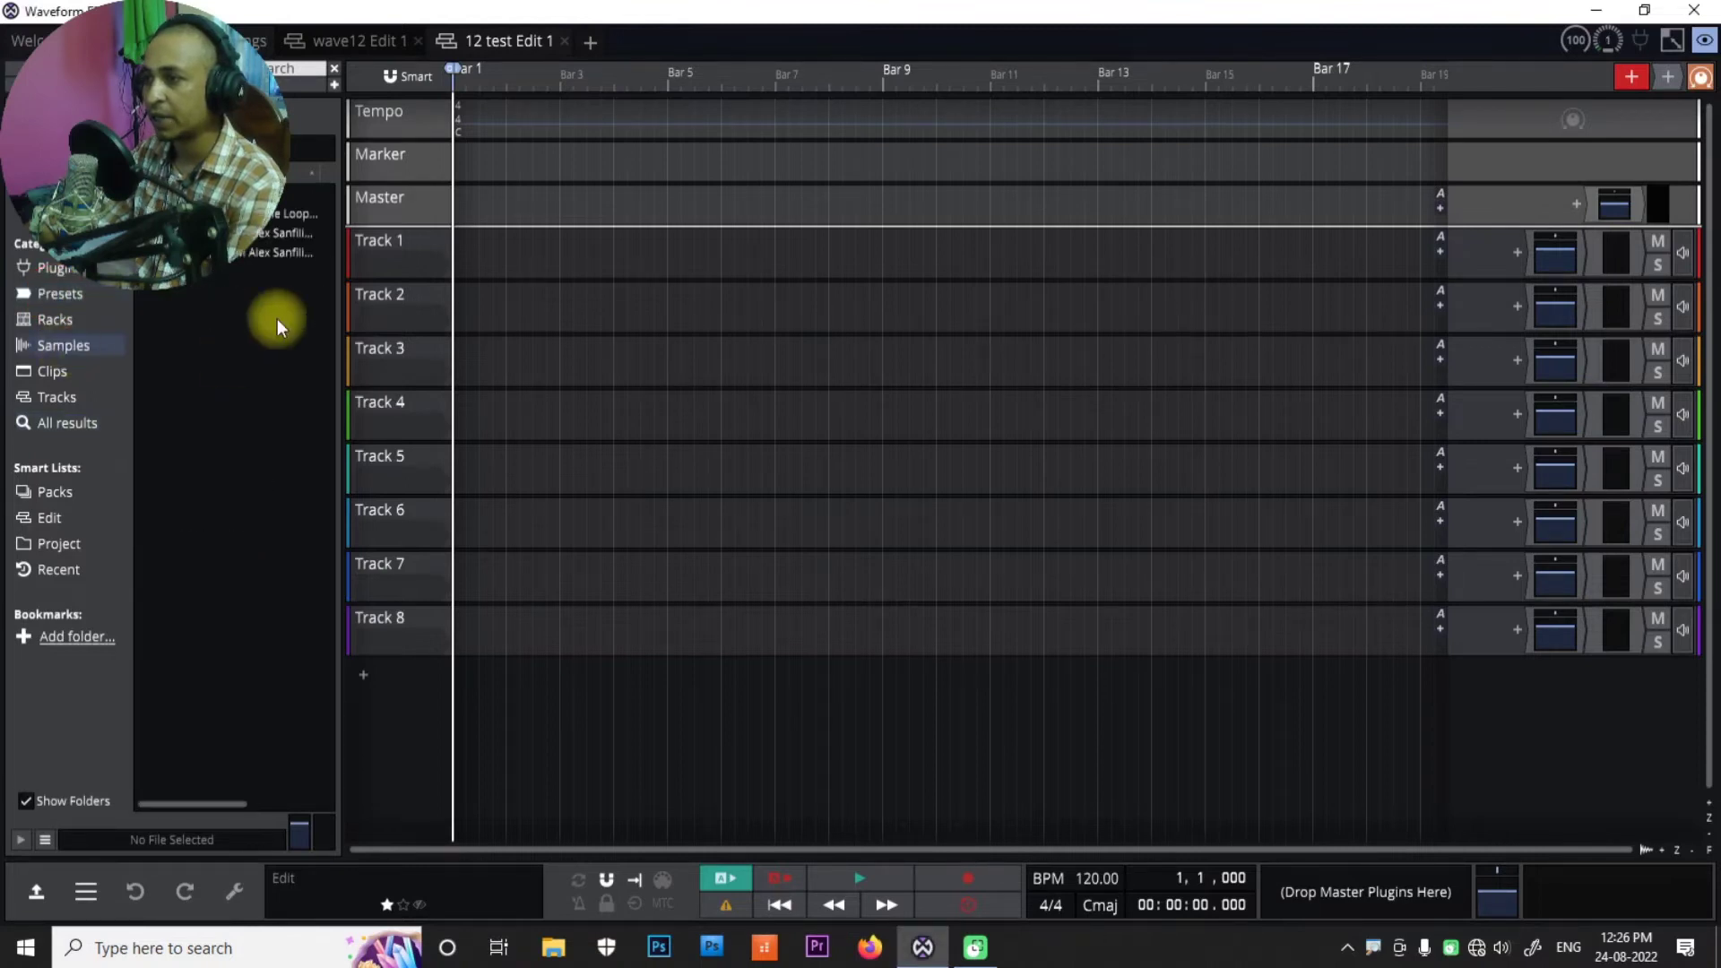
{"action": "left_click", "coordinate": [57, 396]}
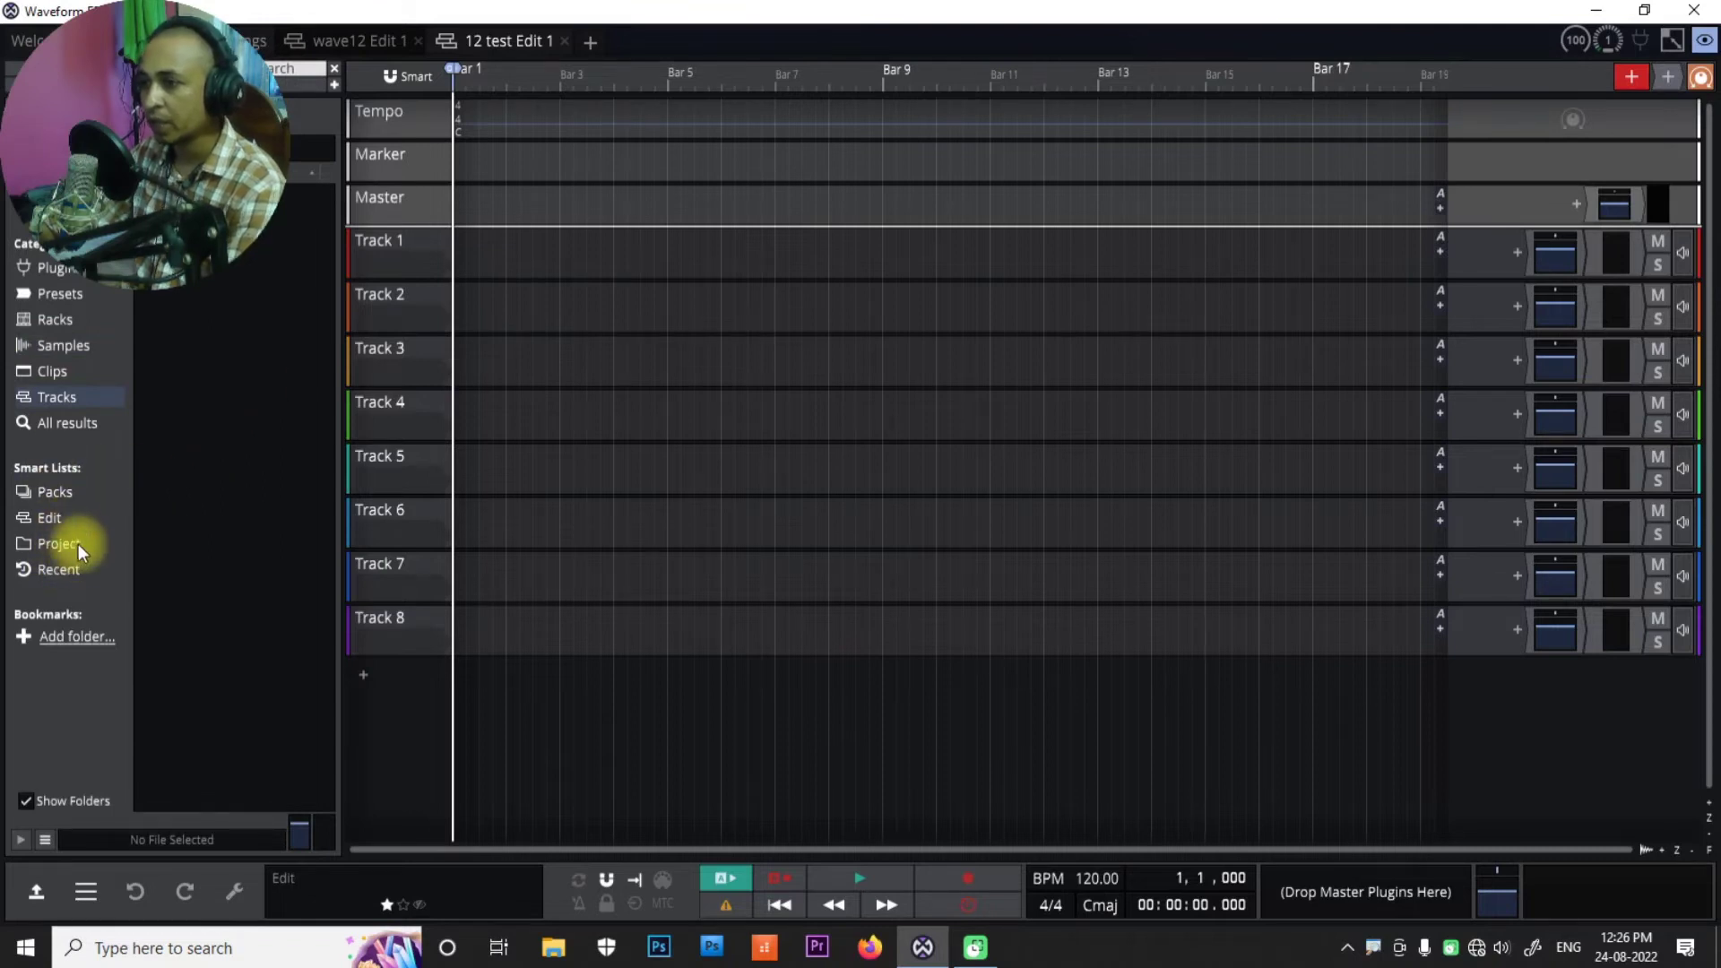
{"action": "left_click", "coordinate": [39, 267]}
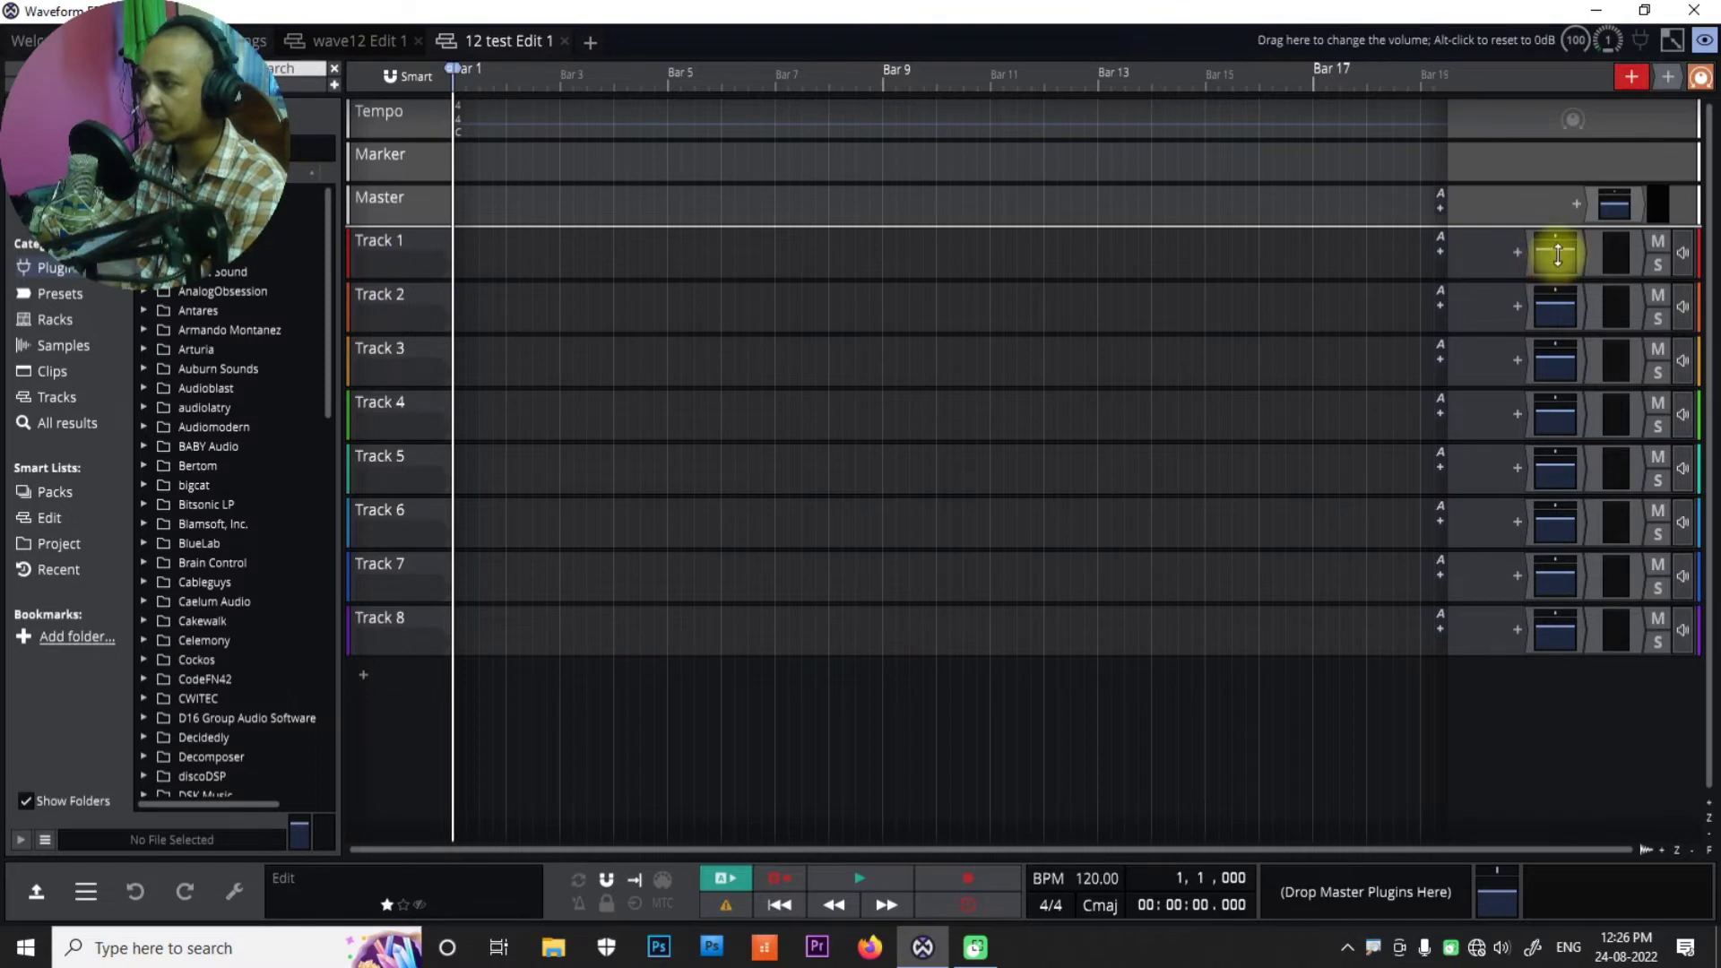
{"action": "left_click_drag", "start_coordinate": [1557, 259], "coordinate": [1558, 251]}
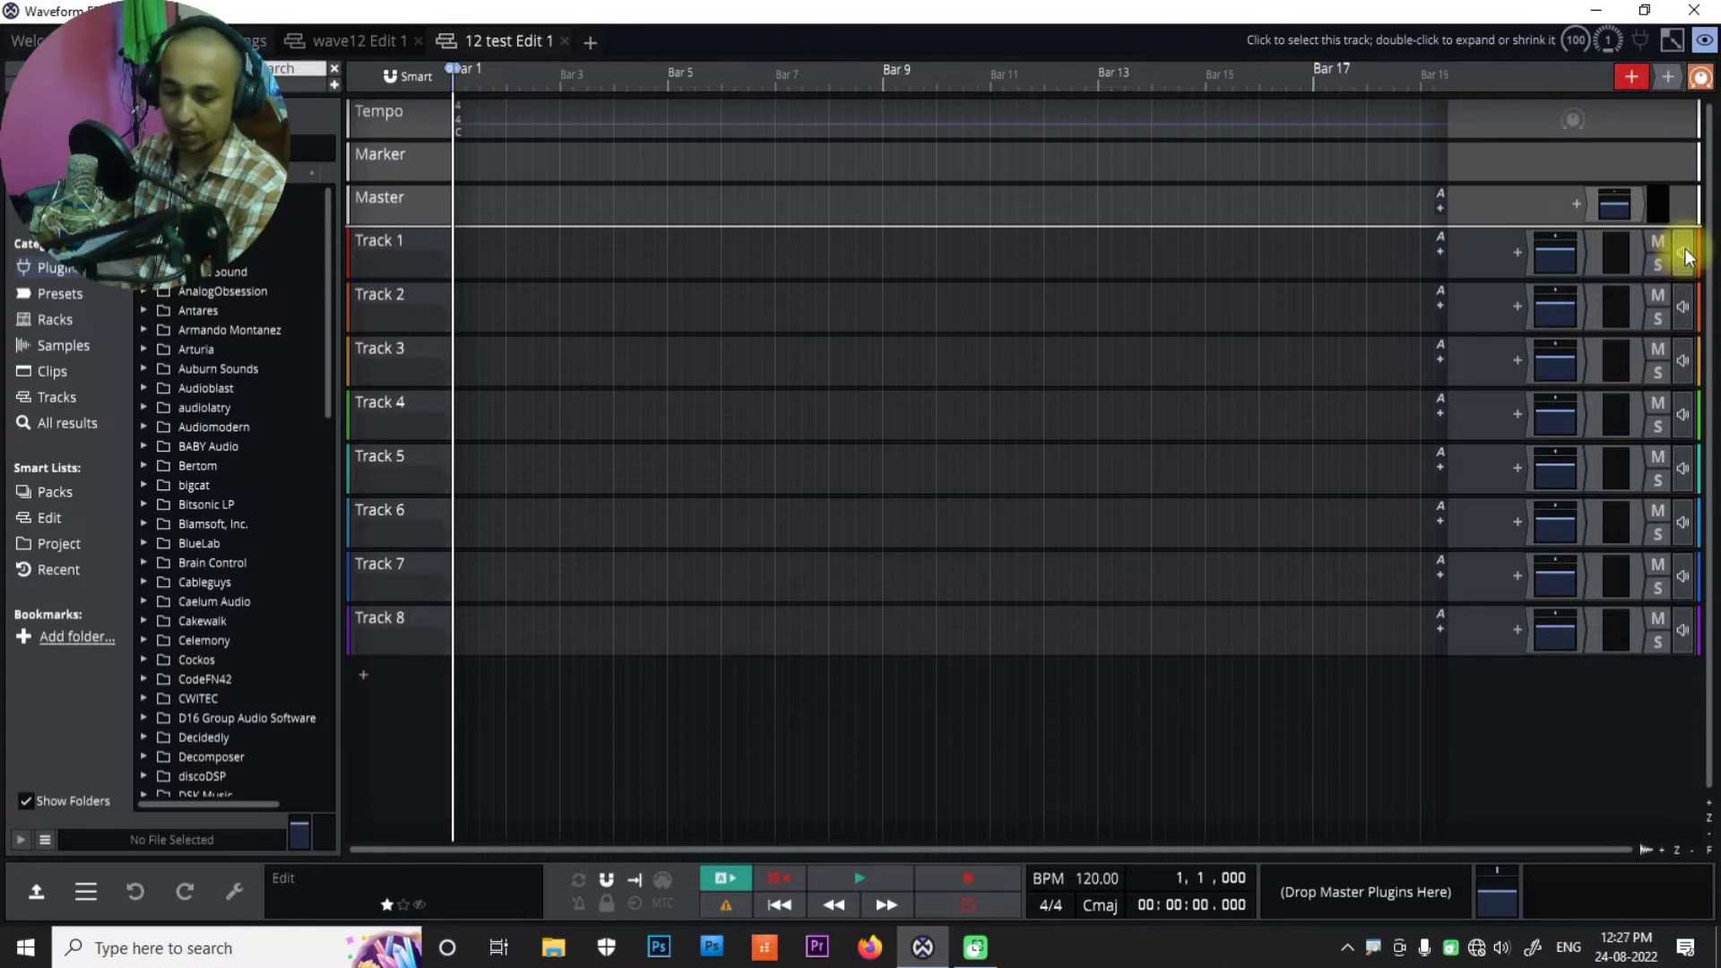
{"action": "key", "text": "ctrl+1"}
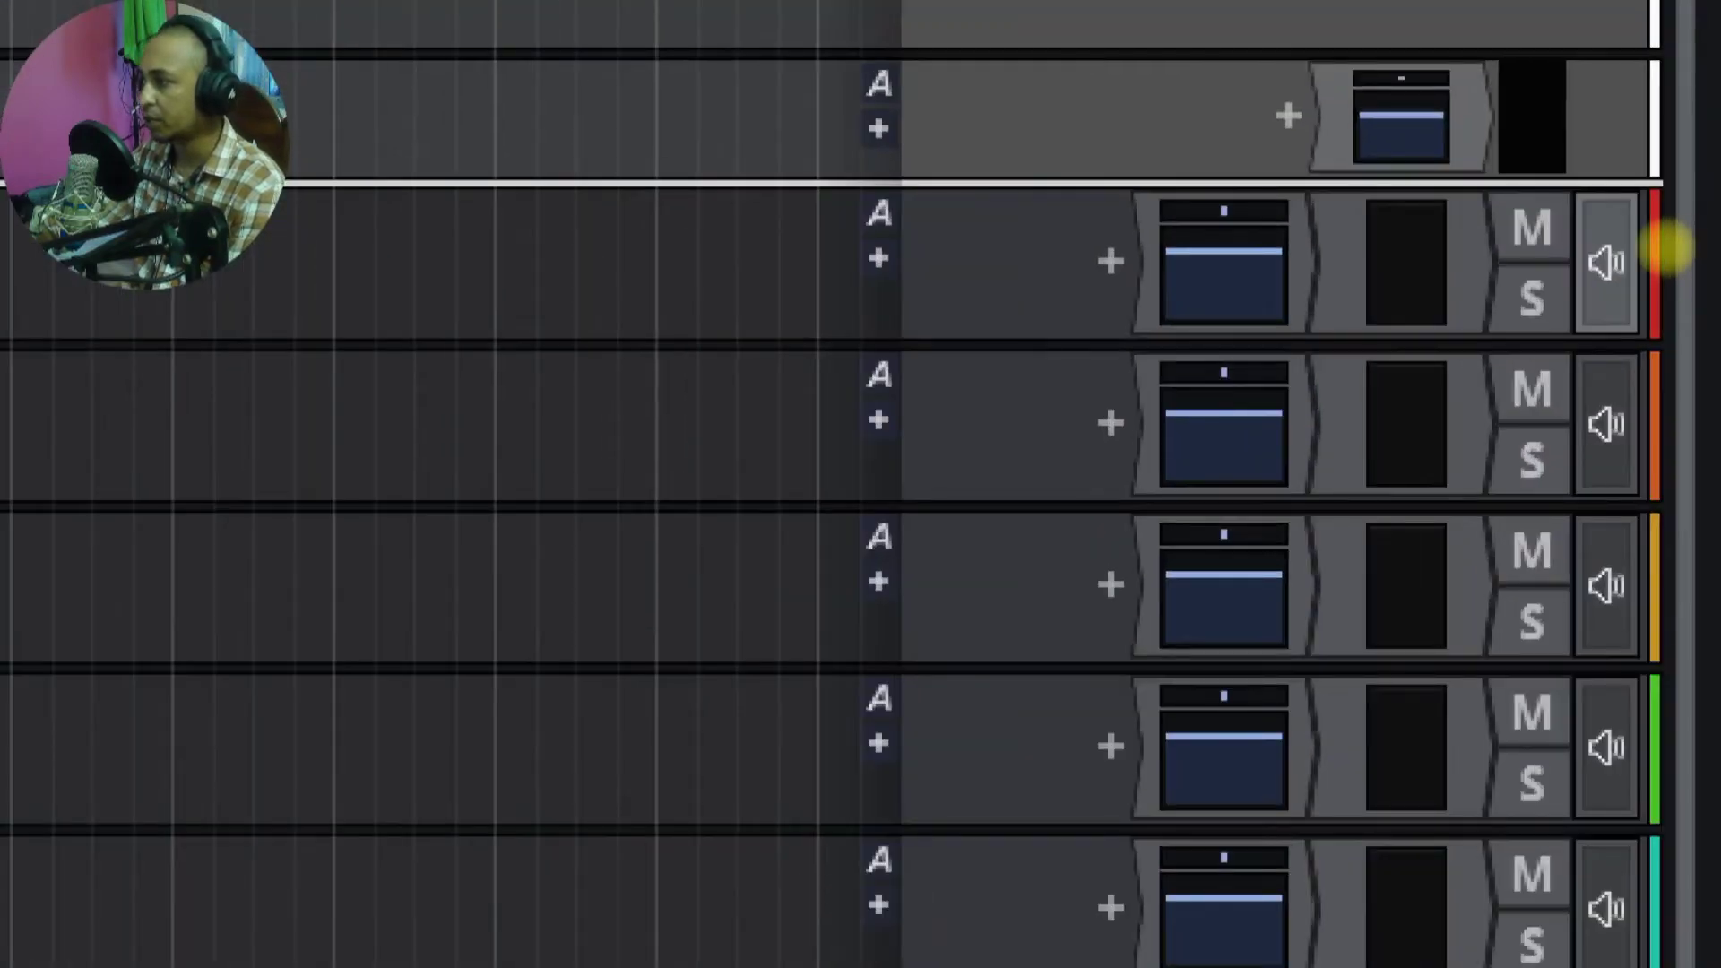
{"action": "left_click_drag", "start_coordinate": [1592, 203], "coordinate": [1555, 300]}
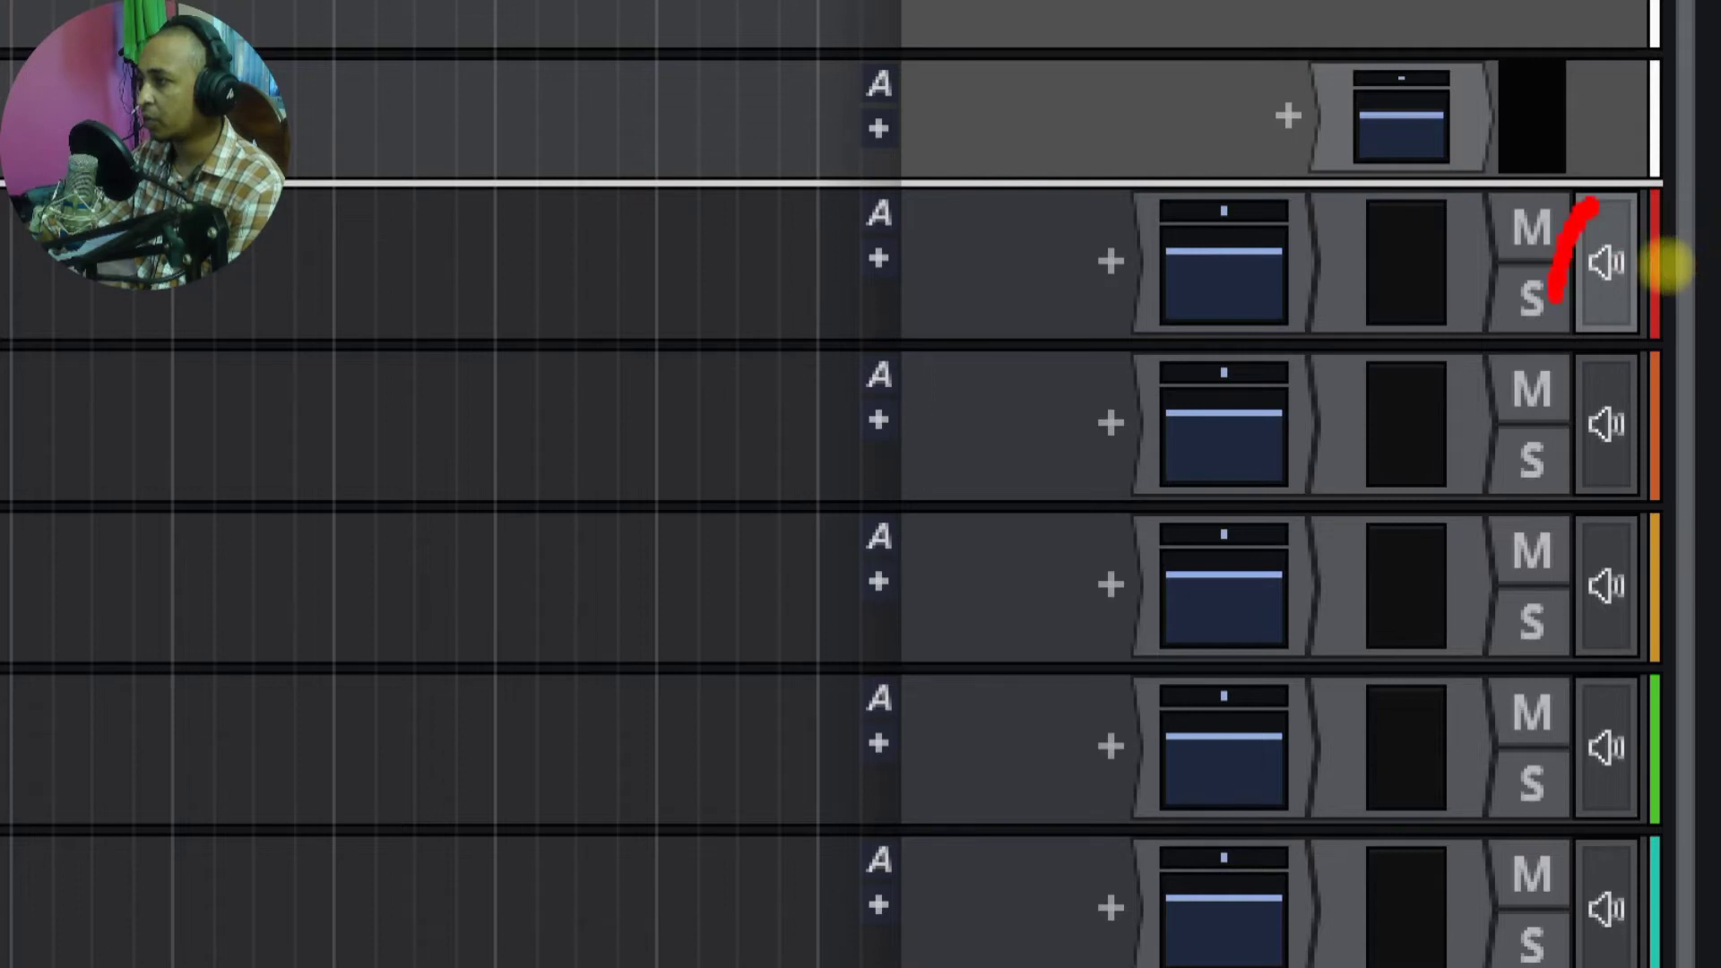
{"action": "mouse_move", "coordinate": [1667, 264]}
{"action": "left_mouse_down"}
{"action": "mouse_move", "coordinate": [1702, 261]}
{"action": "mouse_move", "coordinate": [1678, 211]}
{"action": "mouse_move", "coordinate": [1667, 239]}
{"action": "mouse_move", "coordinate": [1685, 264]}
{"action": "left_mouse_up"}
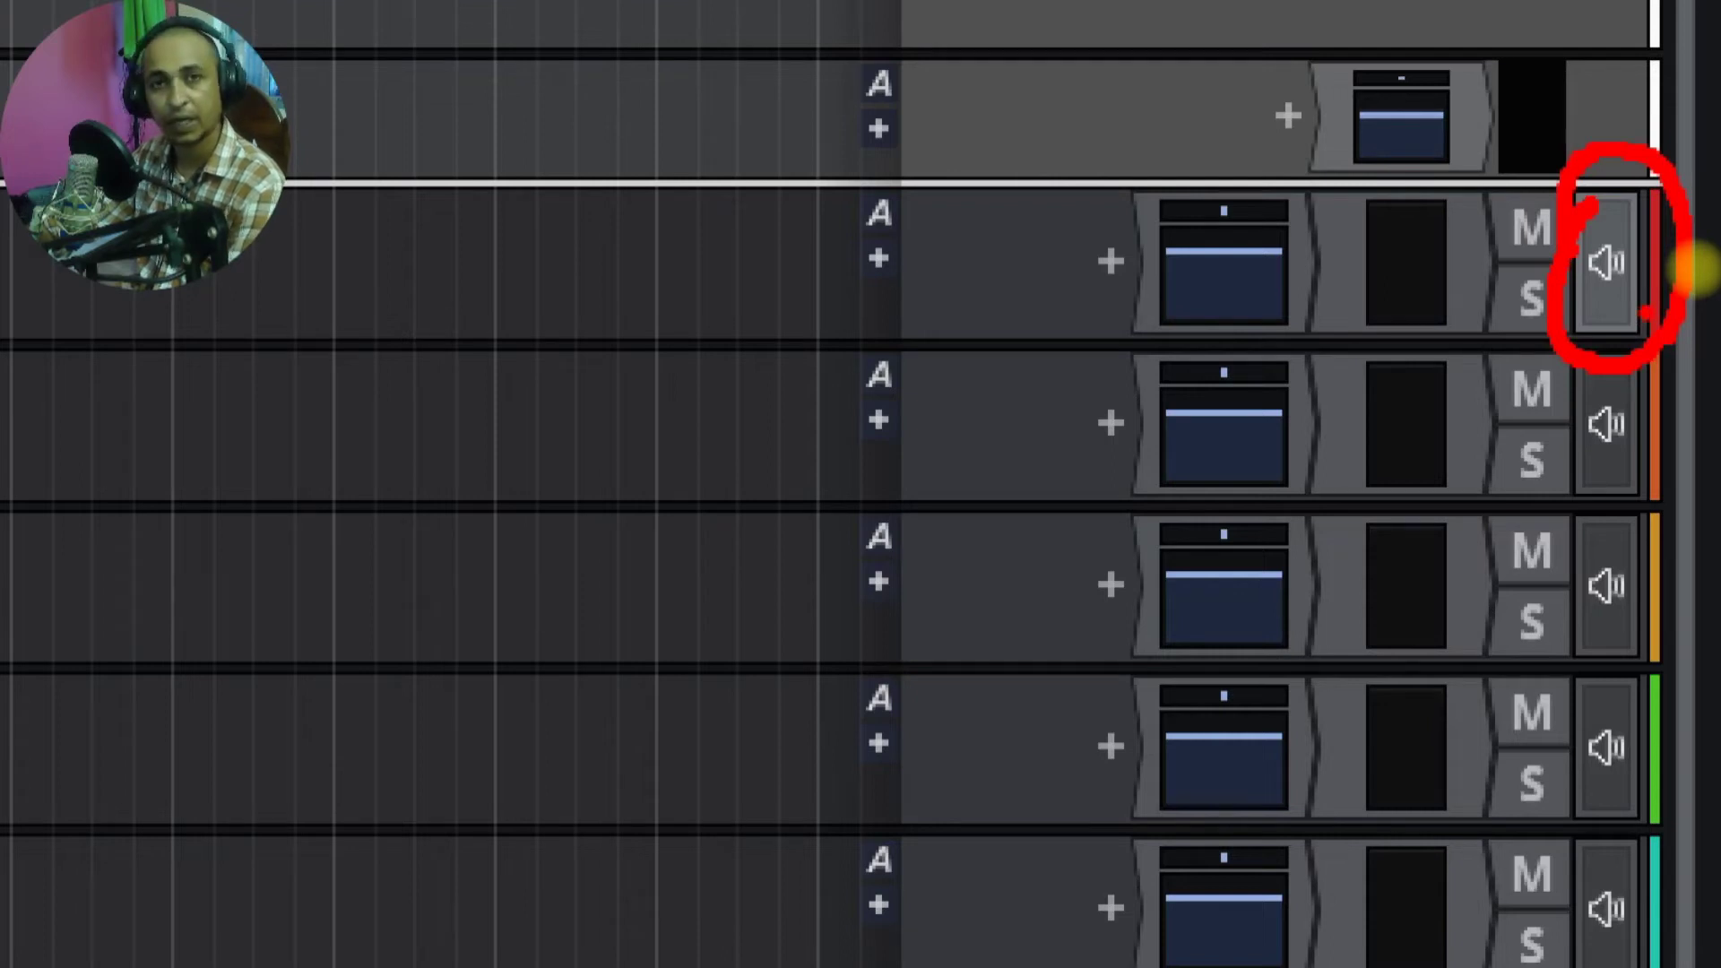
{"action": "key", "text": "Escape"}
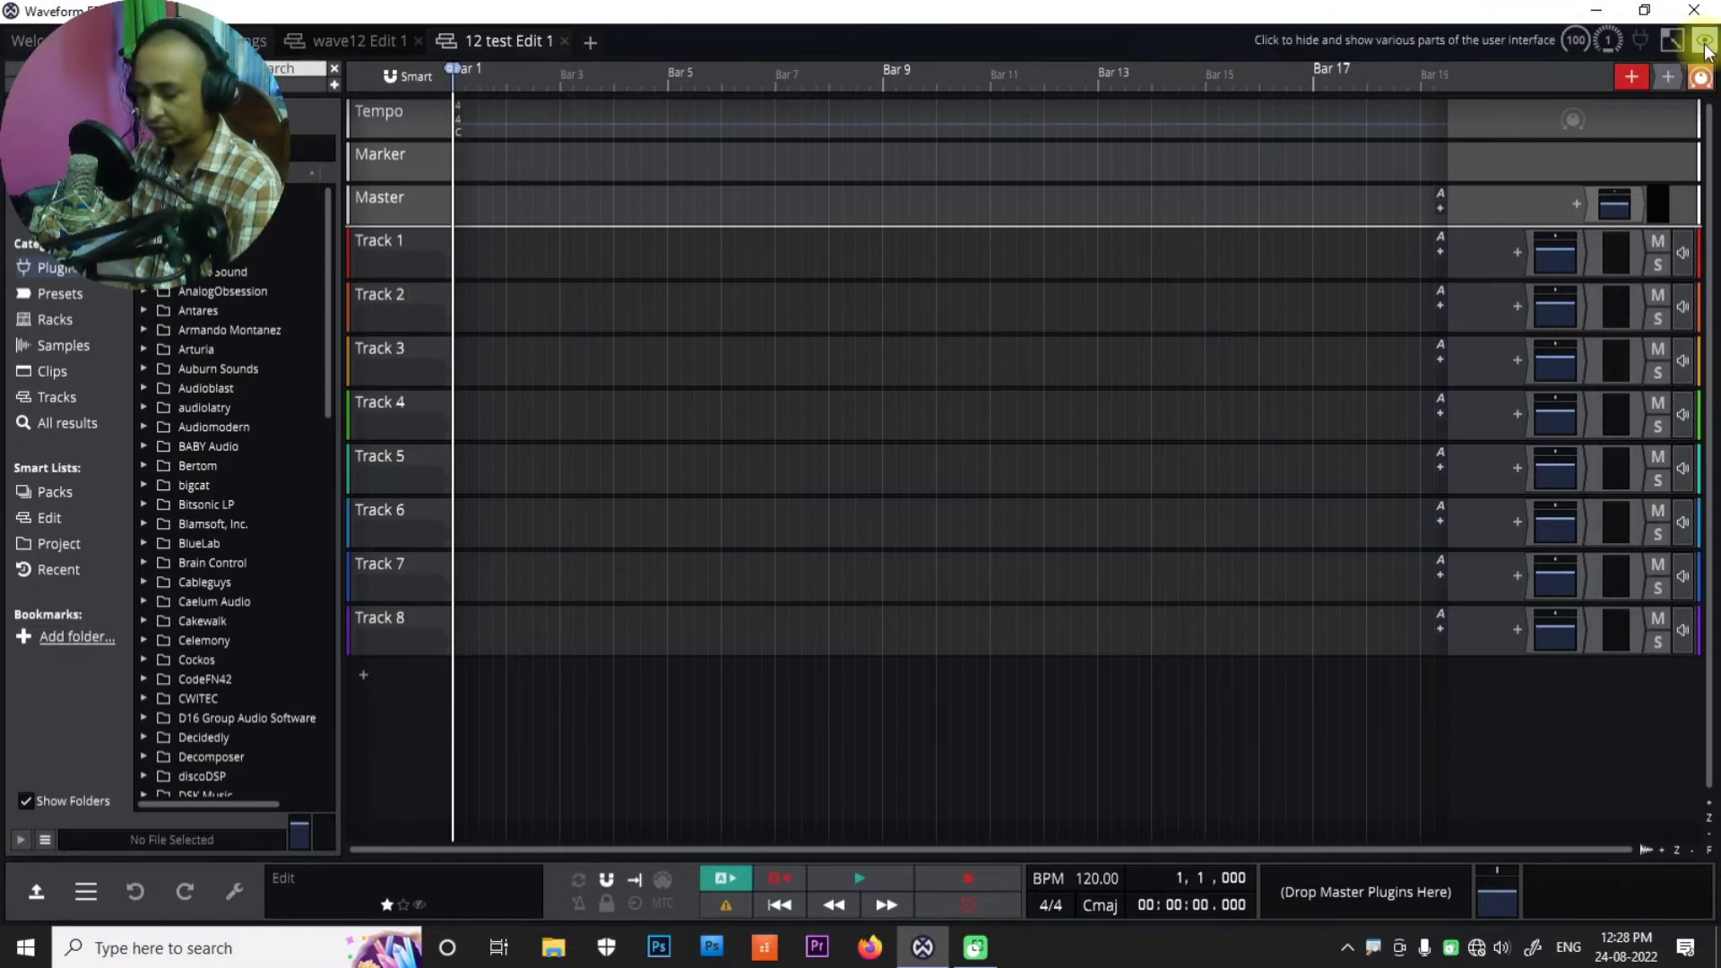
{"action": "key", "text": "ctrl+1"}
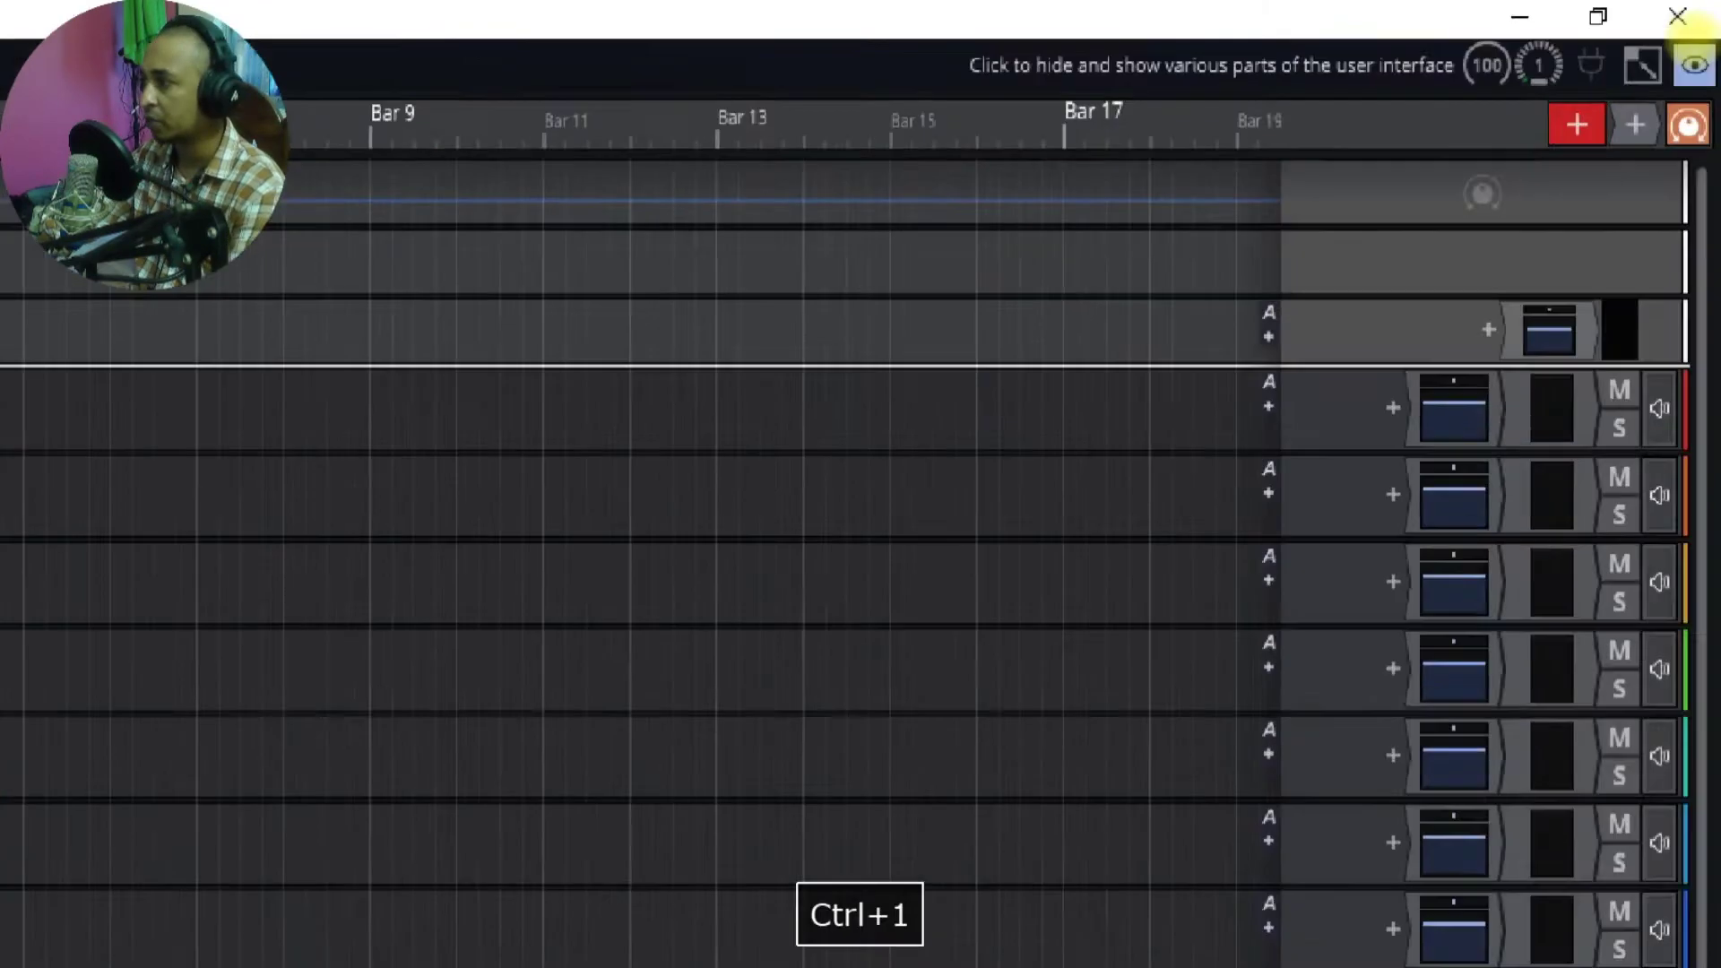
{"action": "left_click", "coordinate": [1682, 43]}
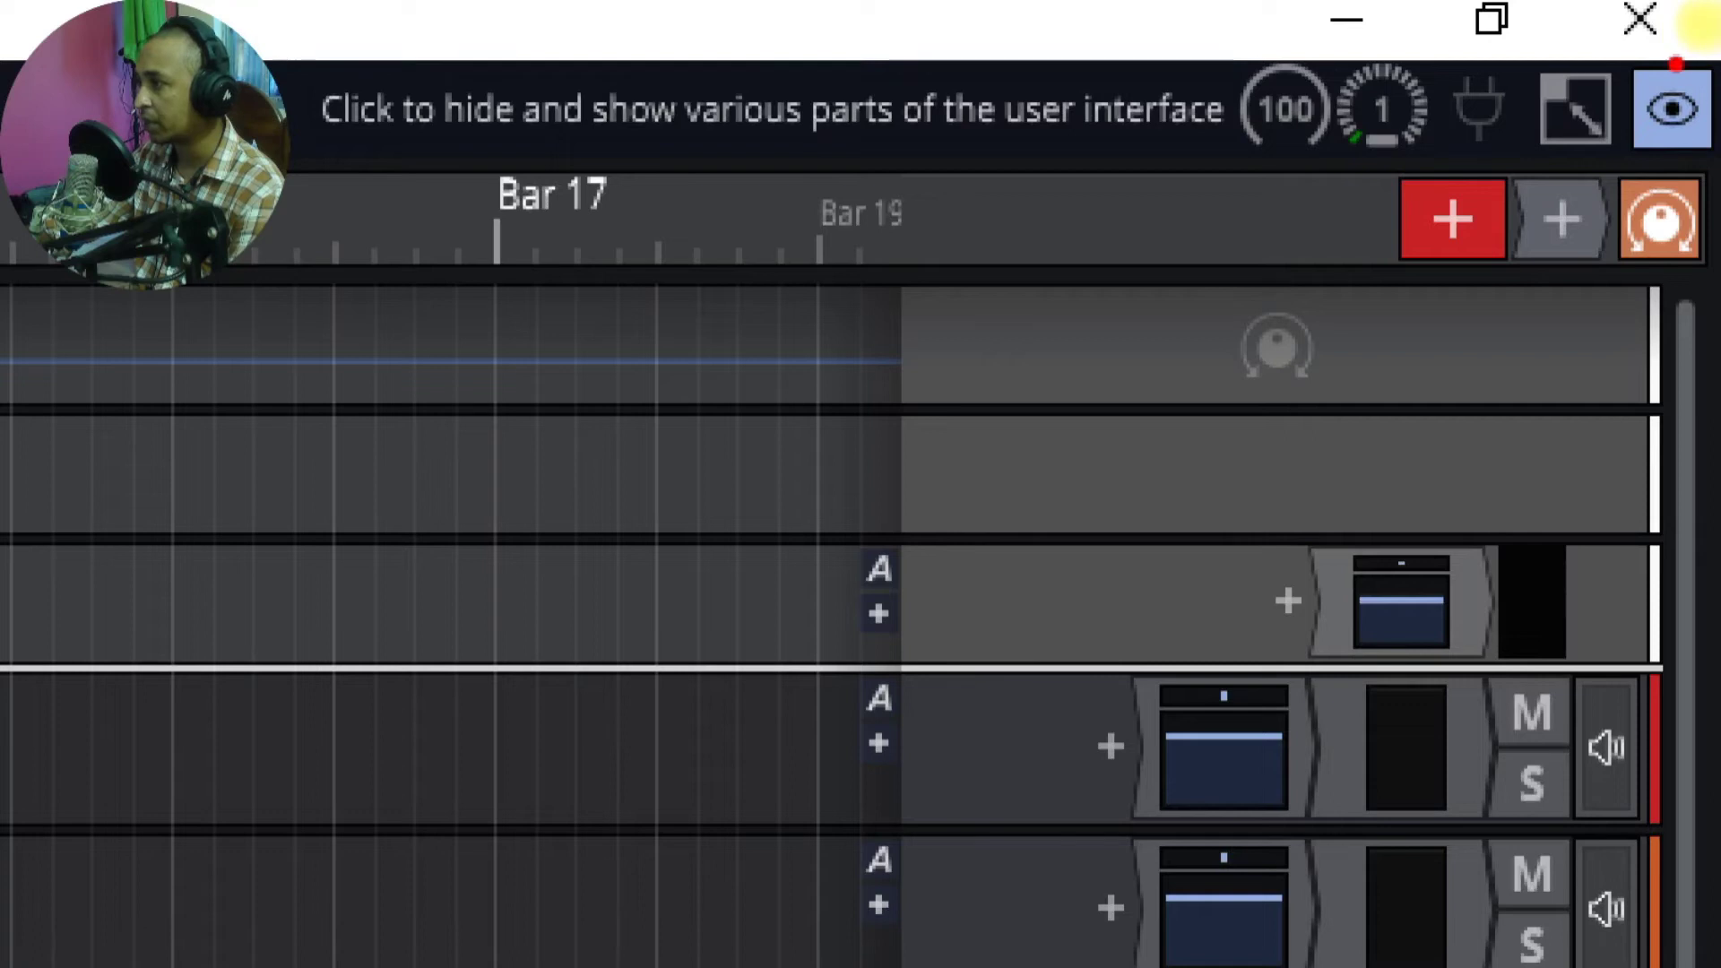
{"action": "key", "text": "Escape"}
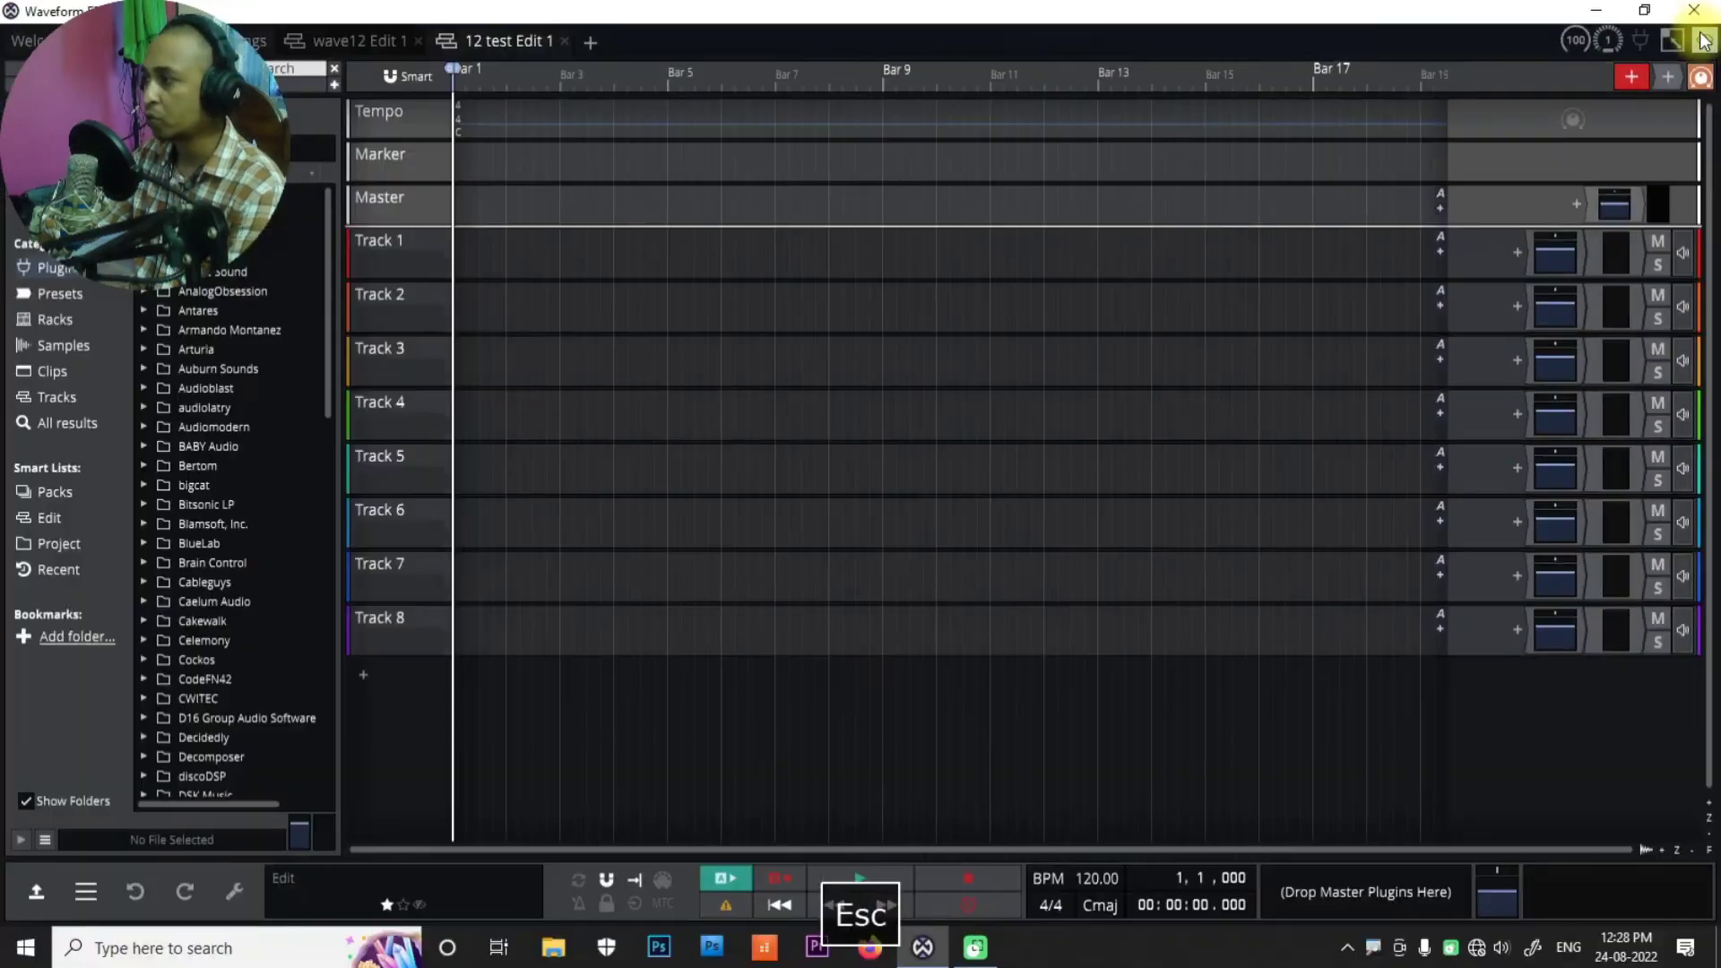
Open the interface layout overview, show the MIDI editor panel to view it, and hide it again
{"action": "left_click", "coordinate": [1705, 43]}
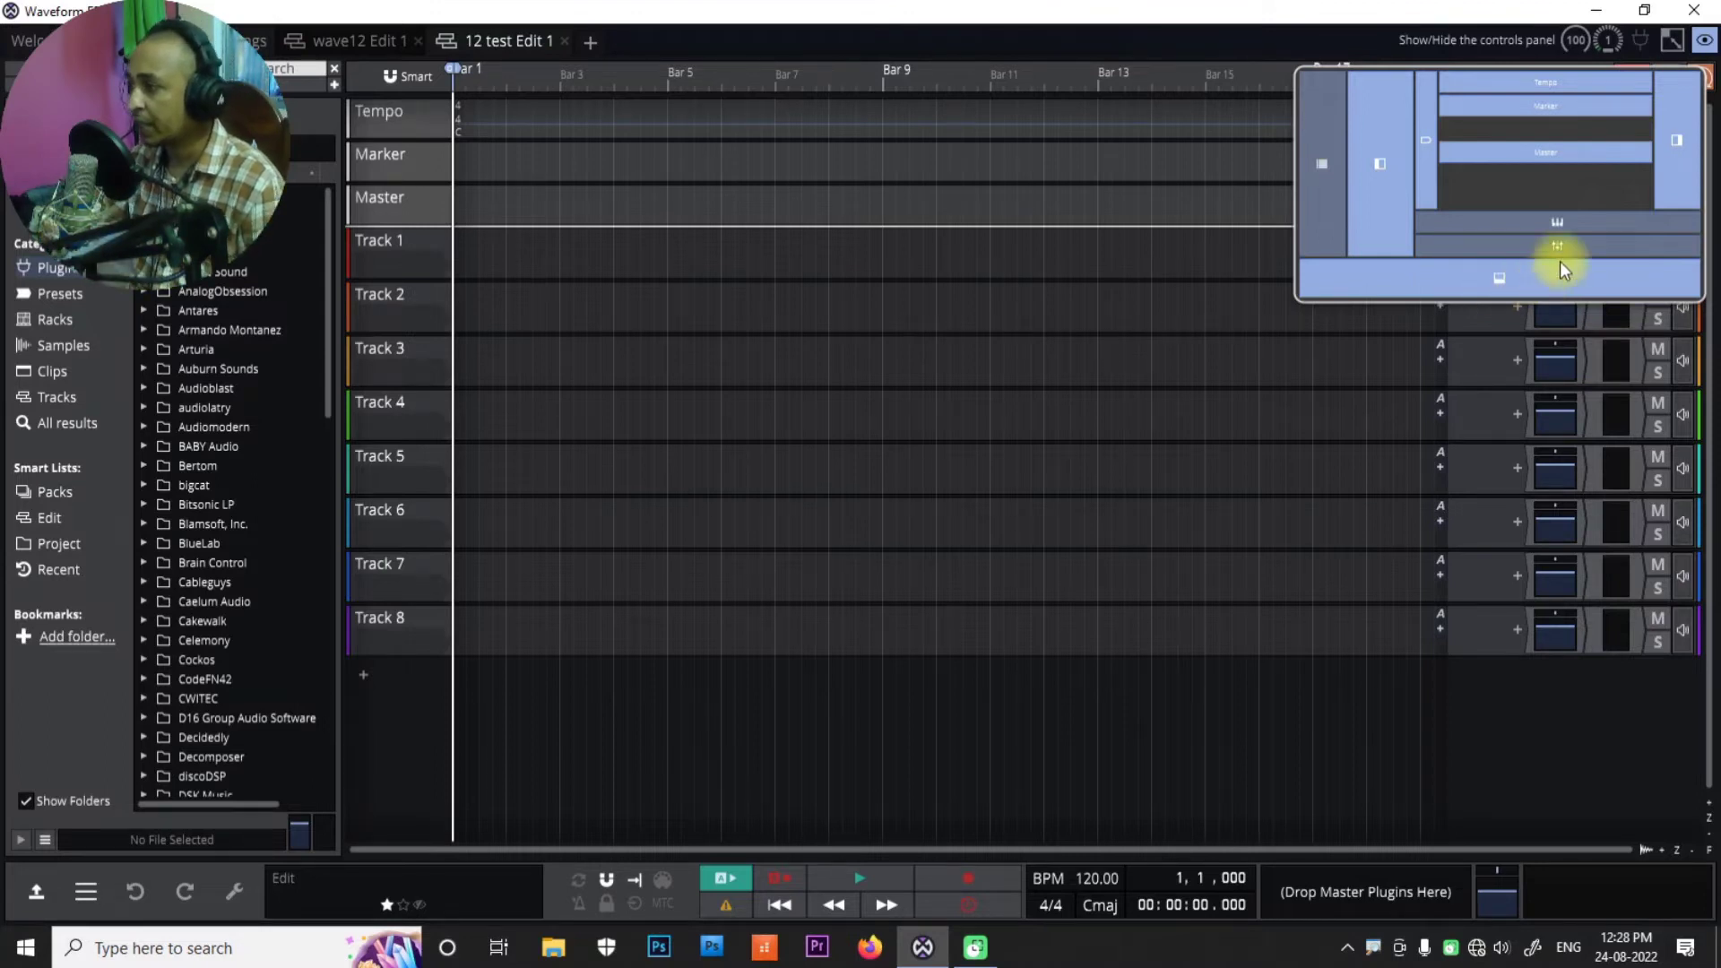
{"action": "left_click", "coordinate": [1559, 223]}
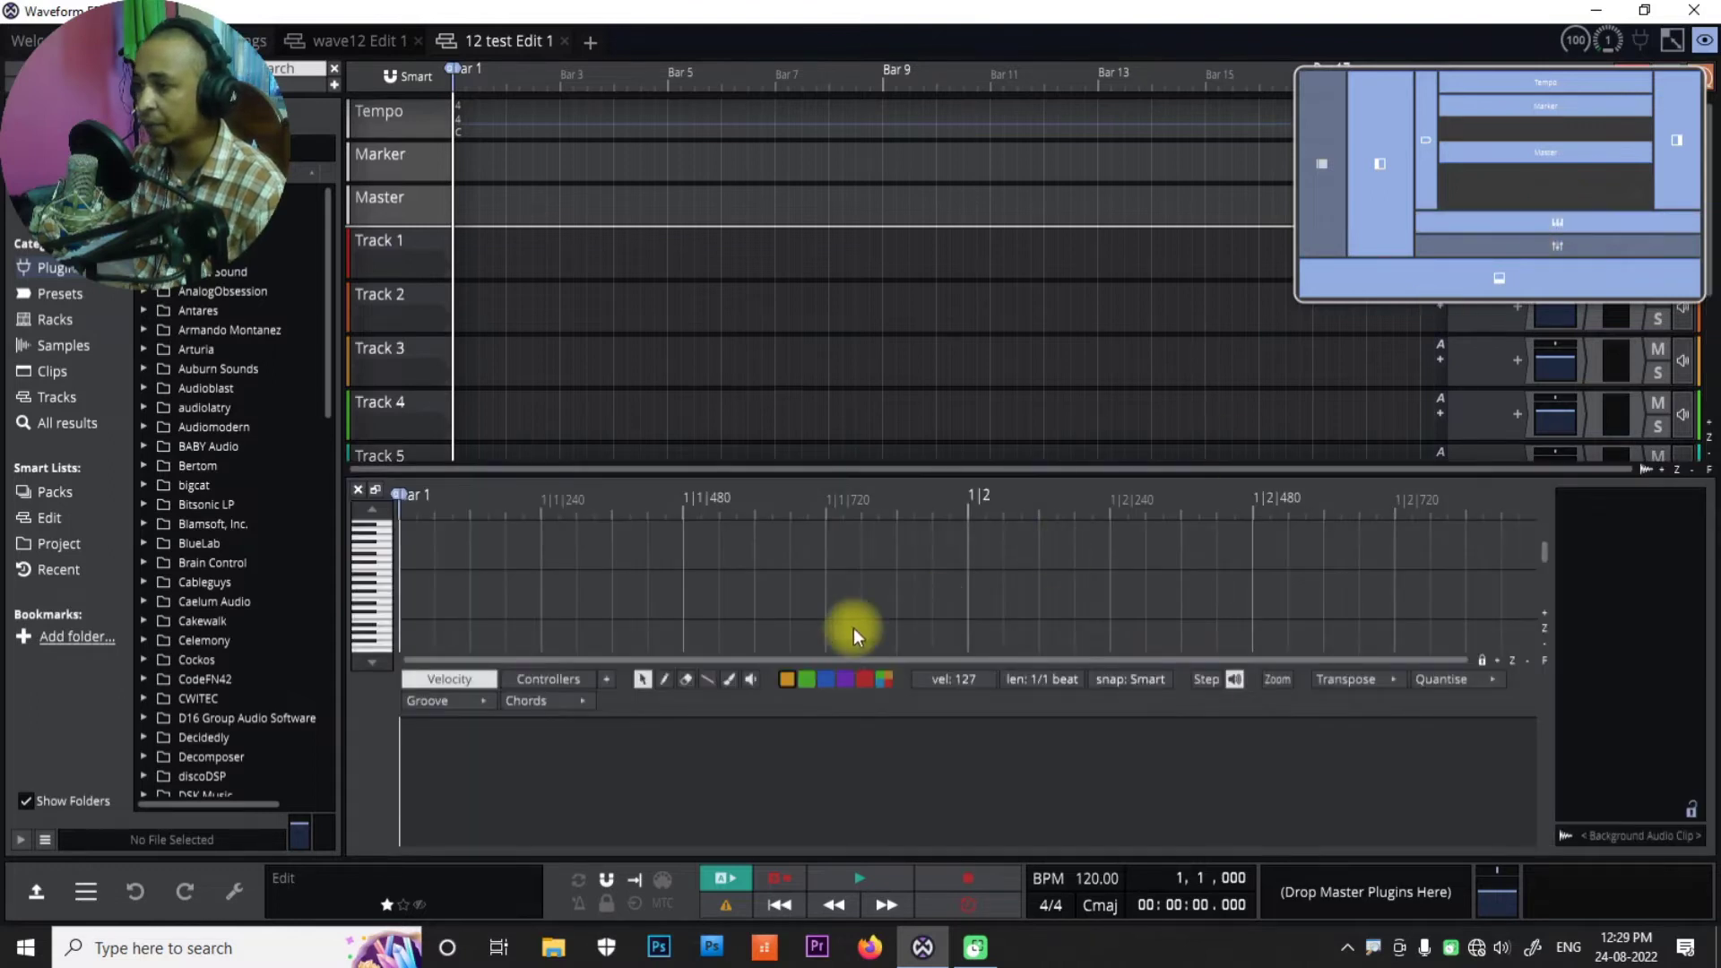
{"action": "left_click", "coordinate": [1552, 222]}
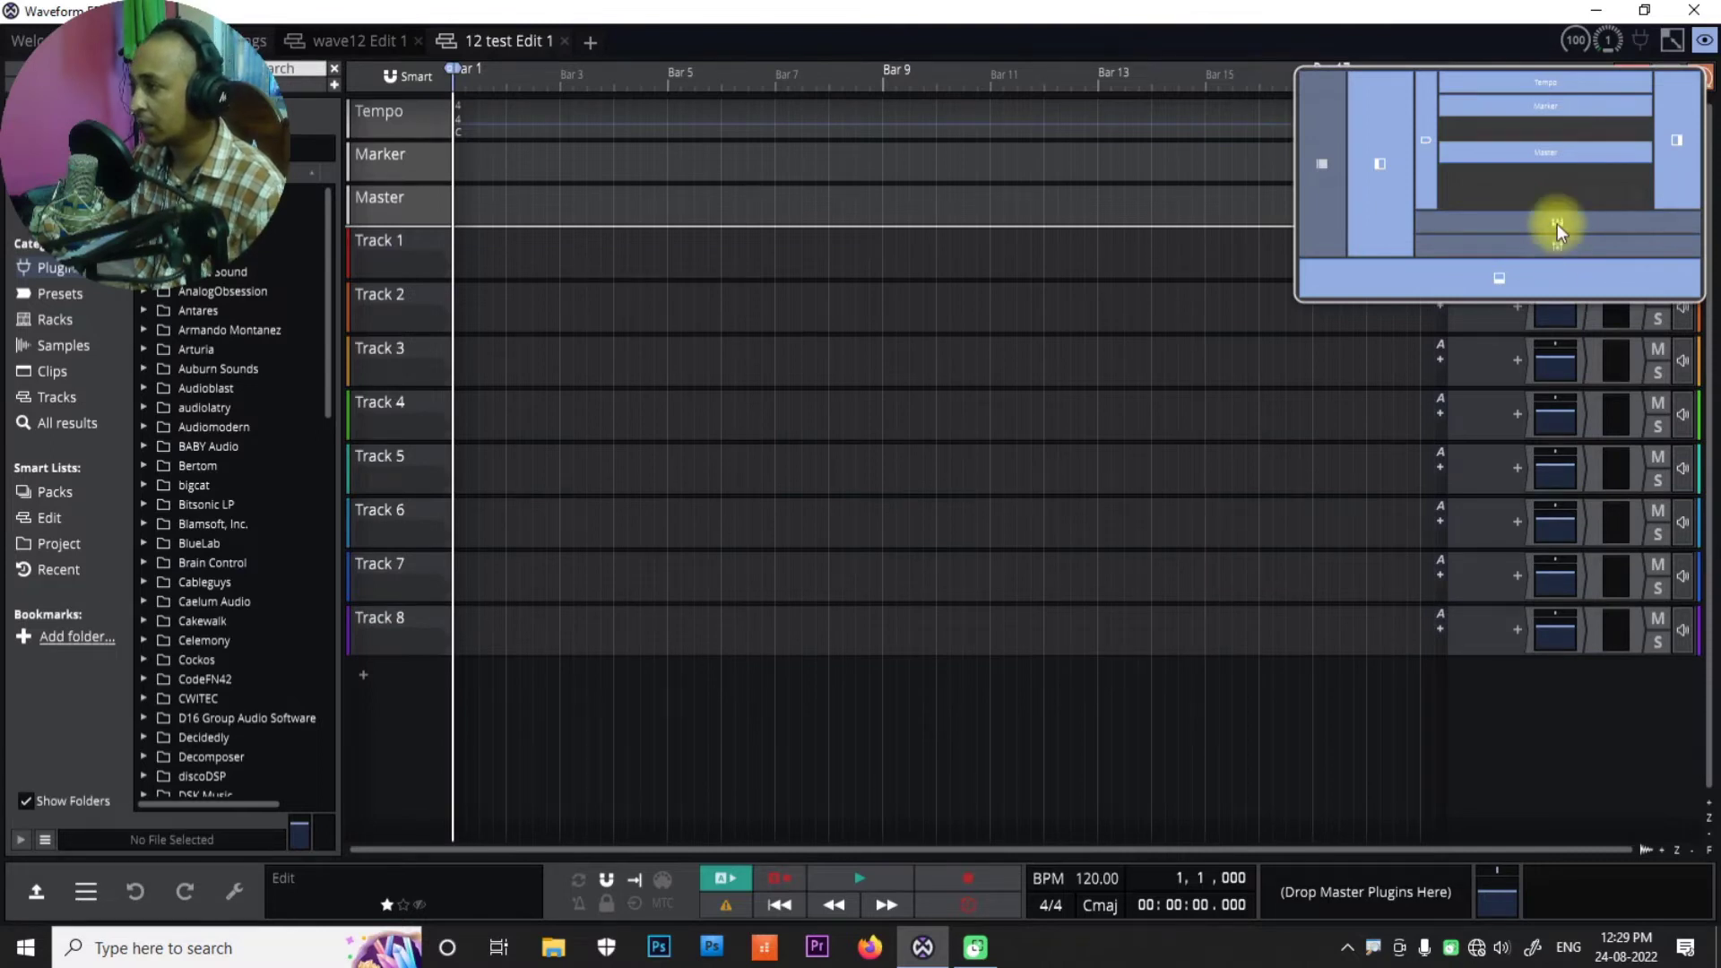
Show and hide the mixer panel and the actions panel to view each of them
{"action": "left_click", "coordinate": [1532, 249]}
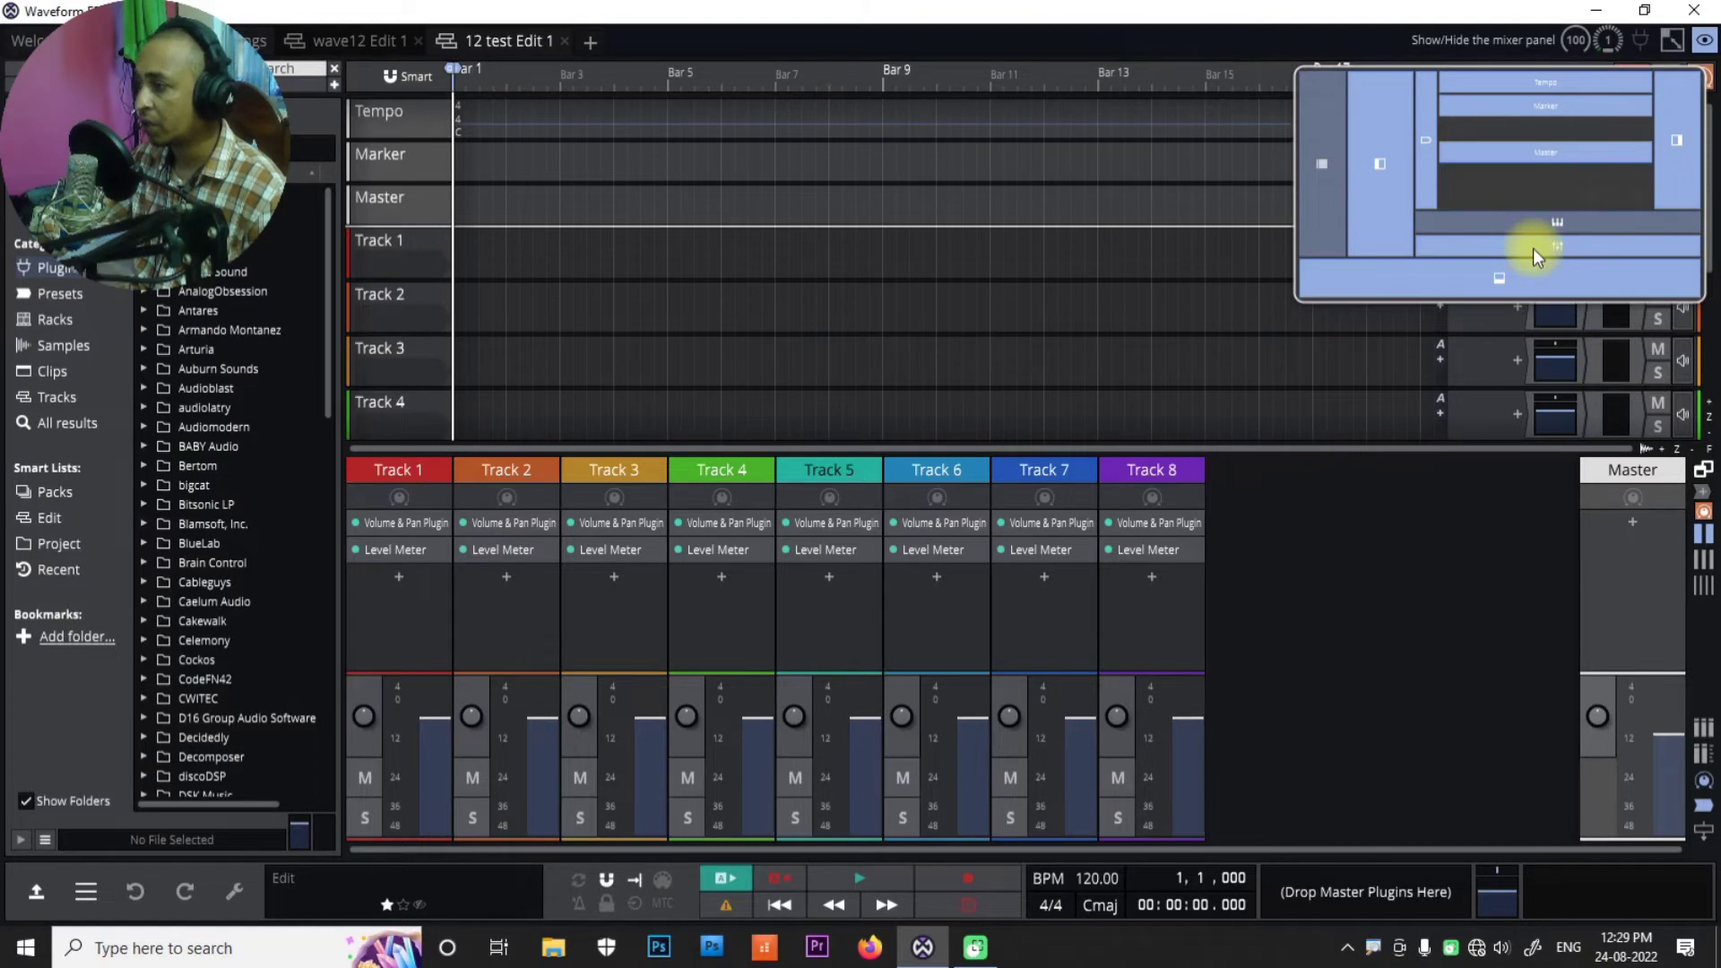
{"action": "left_click", "coordinate": [1533, 249]}
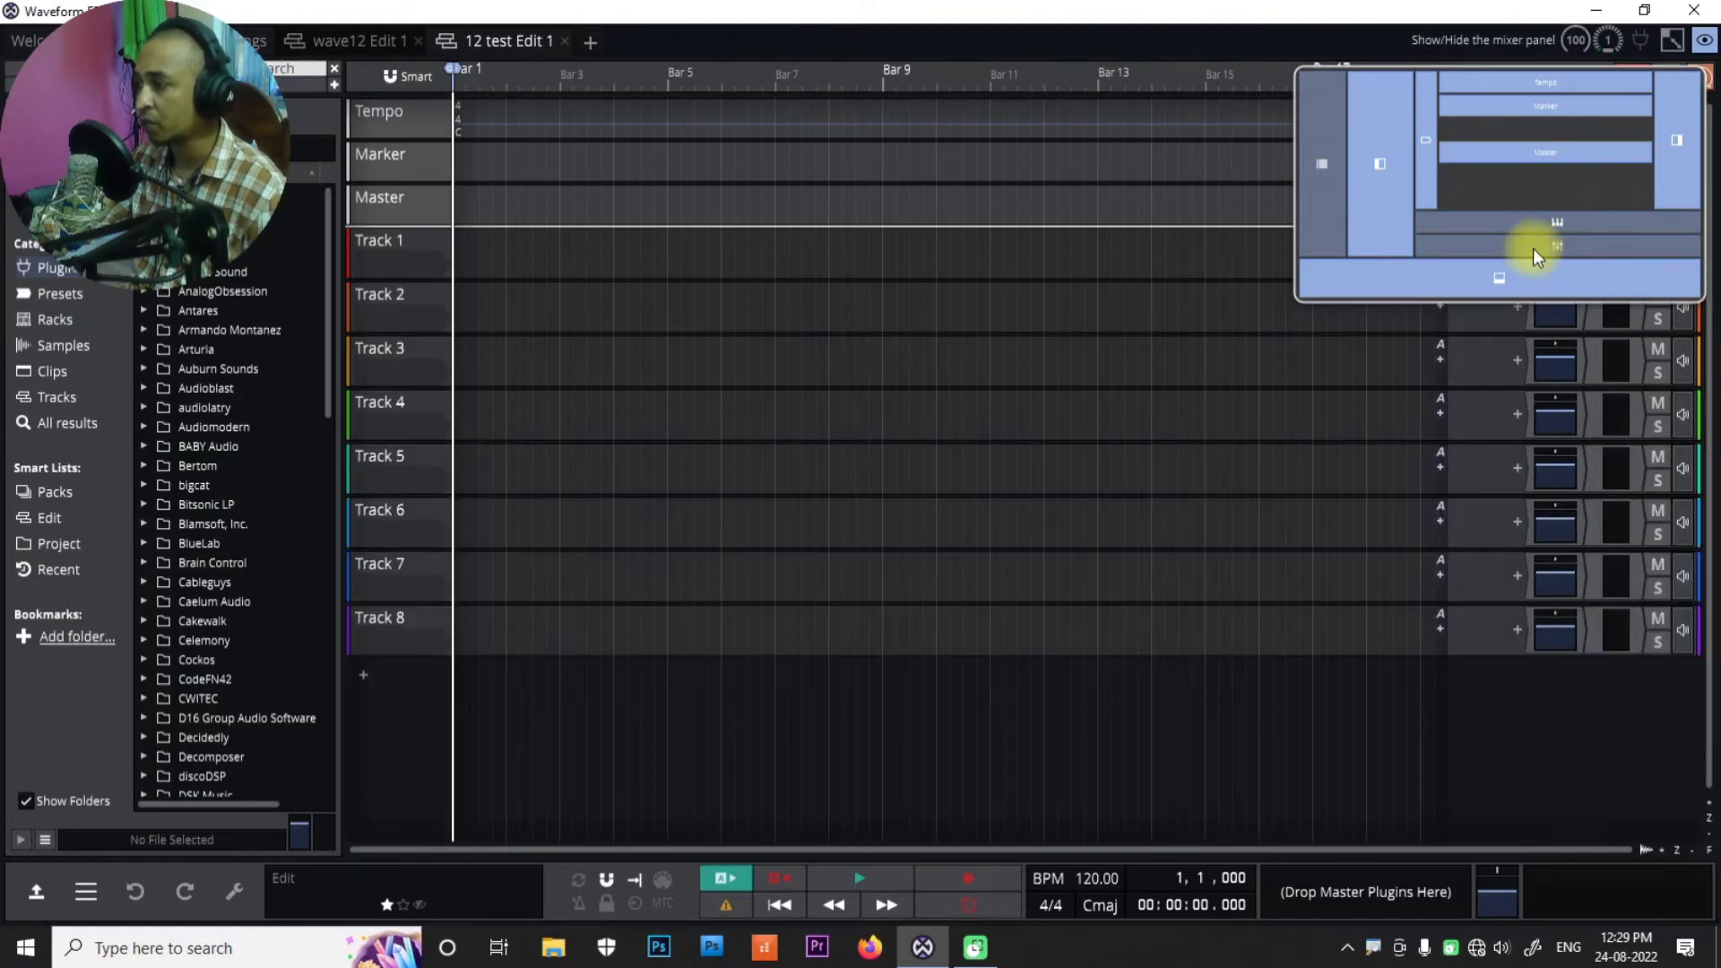
{"action": "left_click", "coordinate": [1323, 164]}
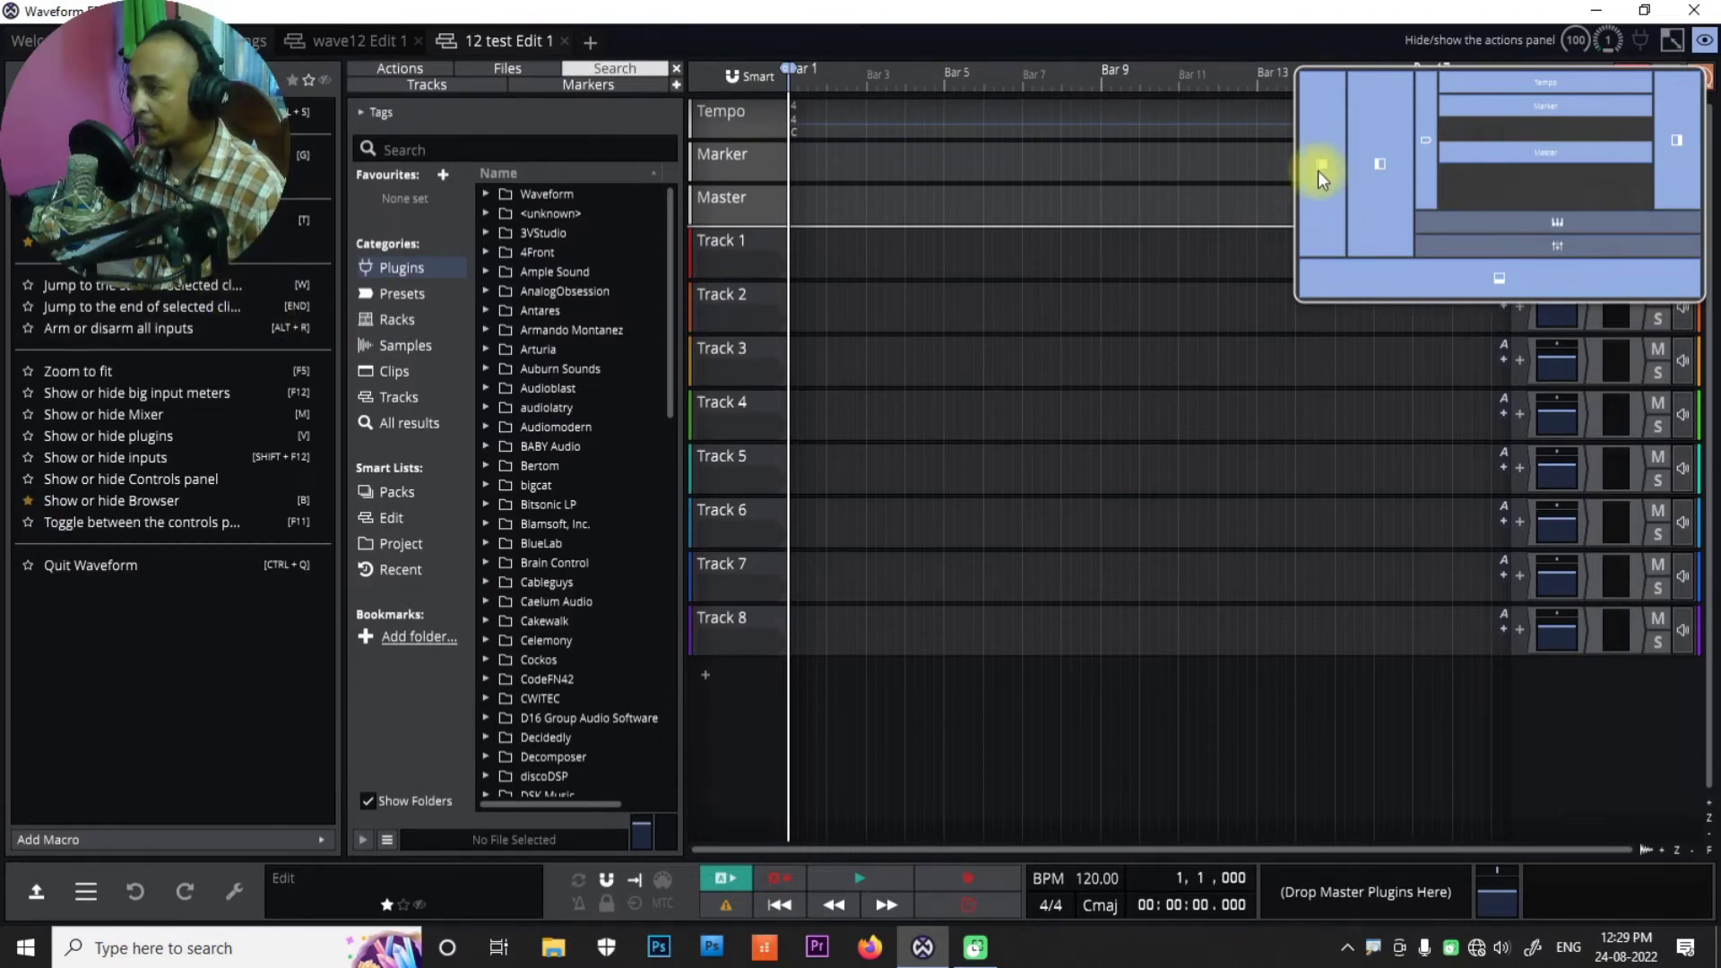
{"action": "left_click", "coordinate": [1320, 166]}
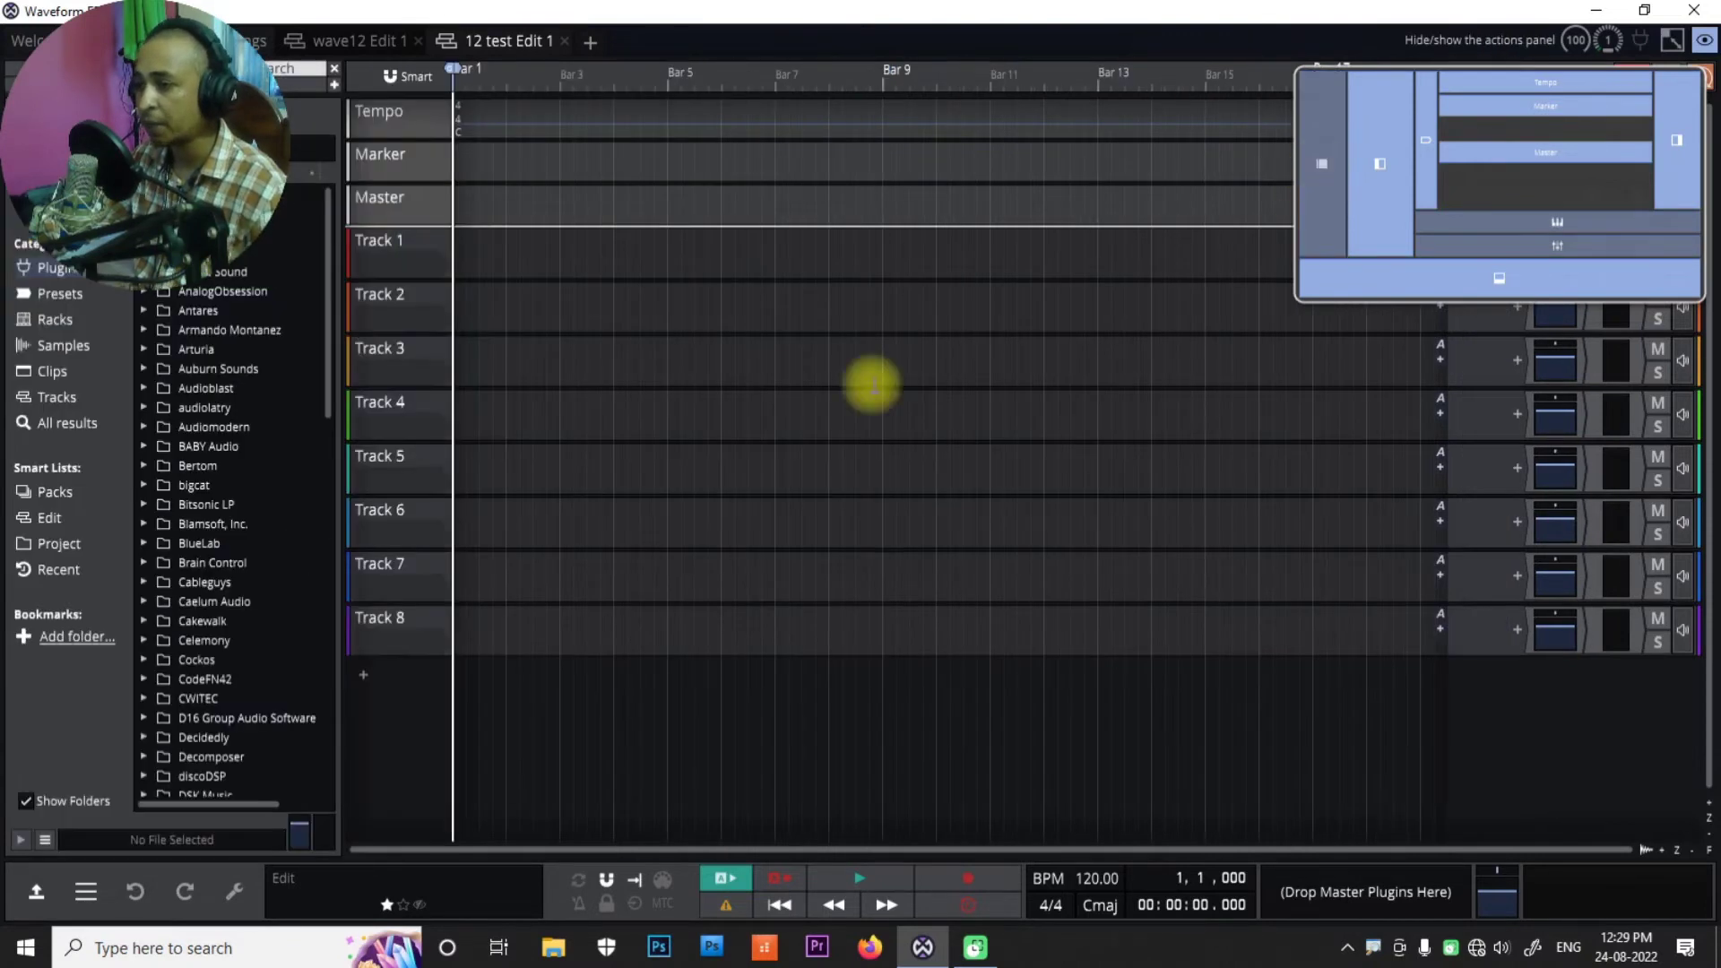
Expand the compact transport bar into the full controls panel with its complete menu
{"action": "left_click", "coordinate": [38, 889]}
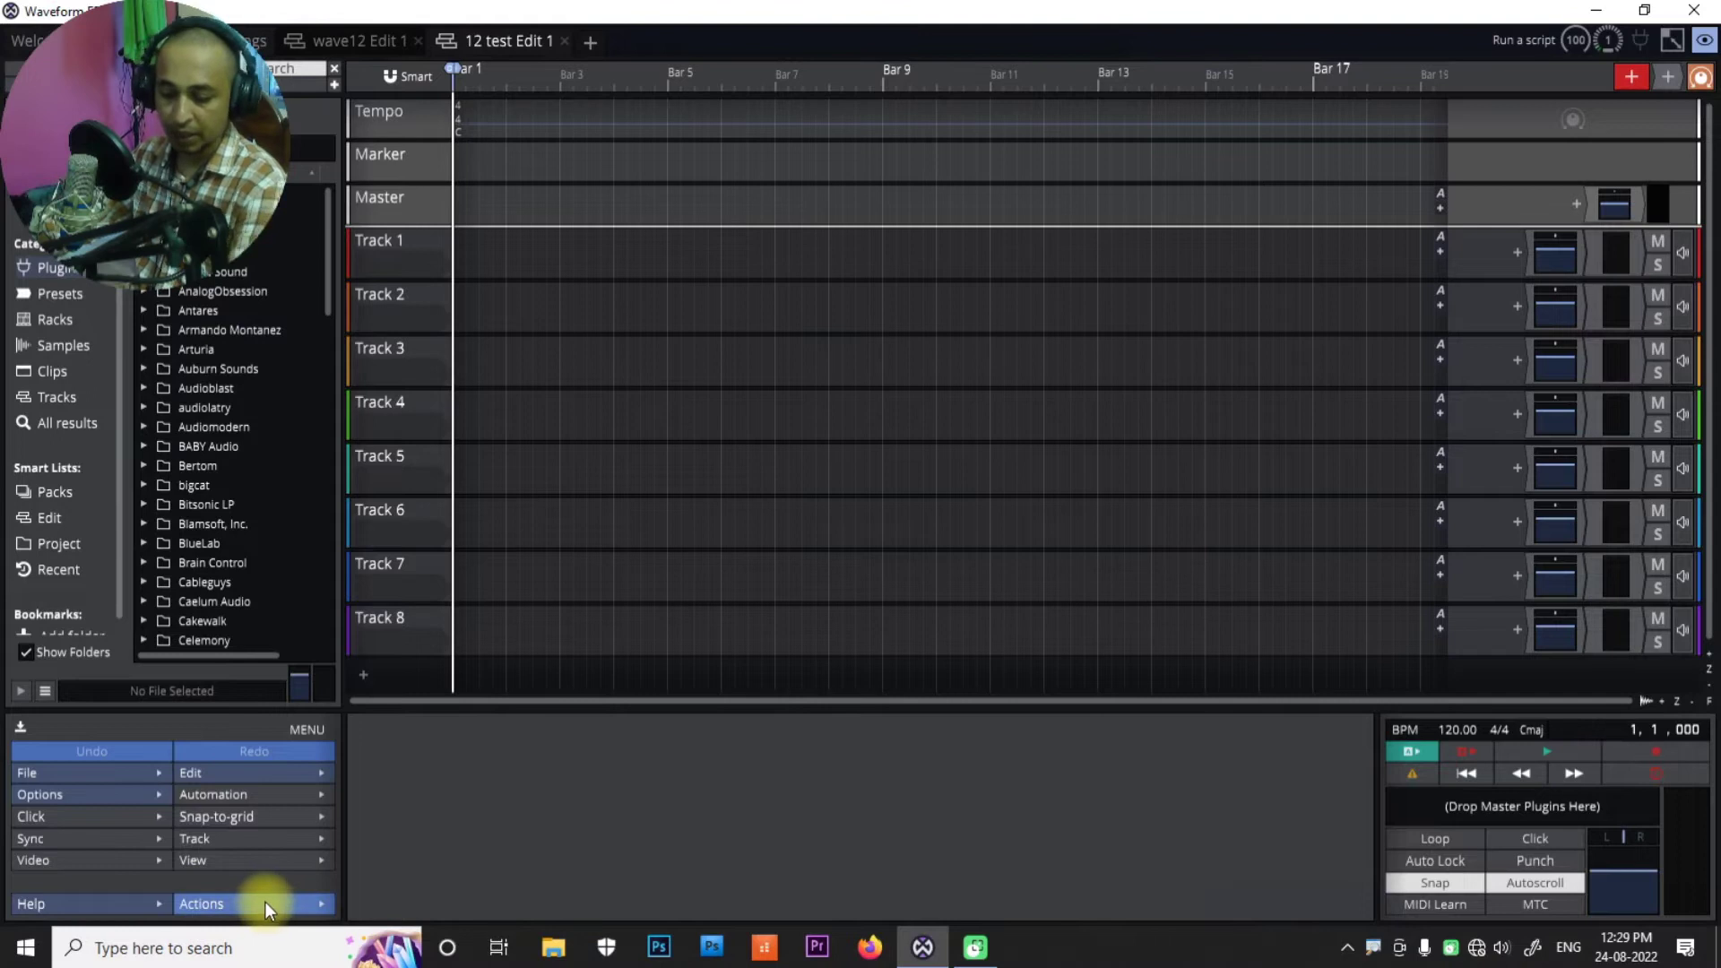
{"action": "key", "text": "ctrl+1"}
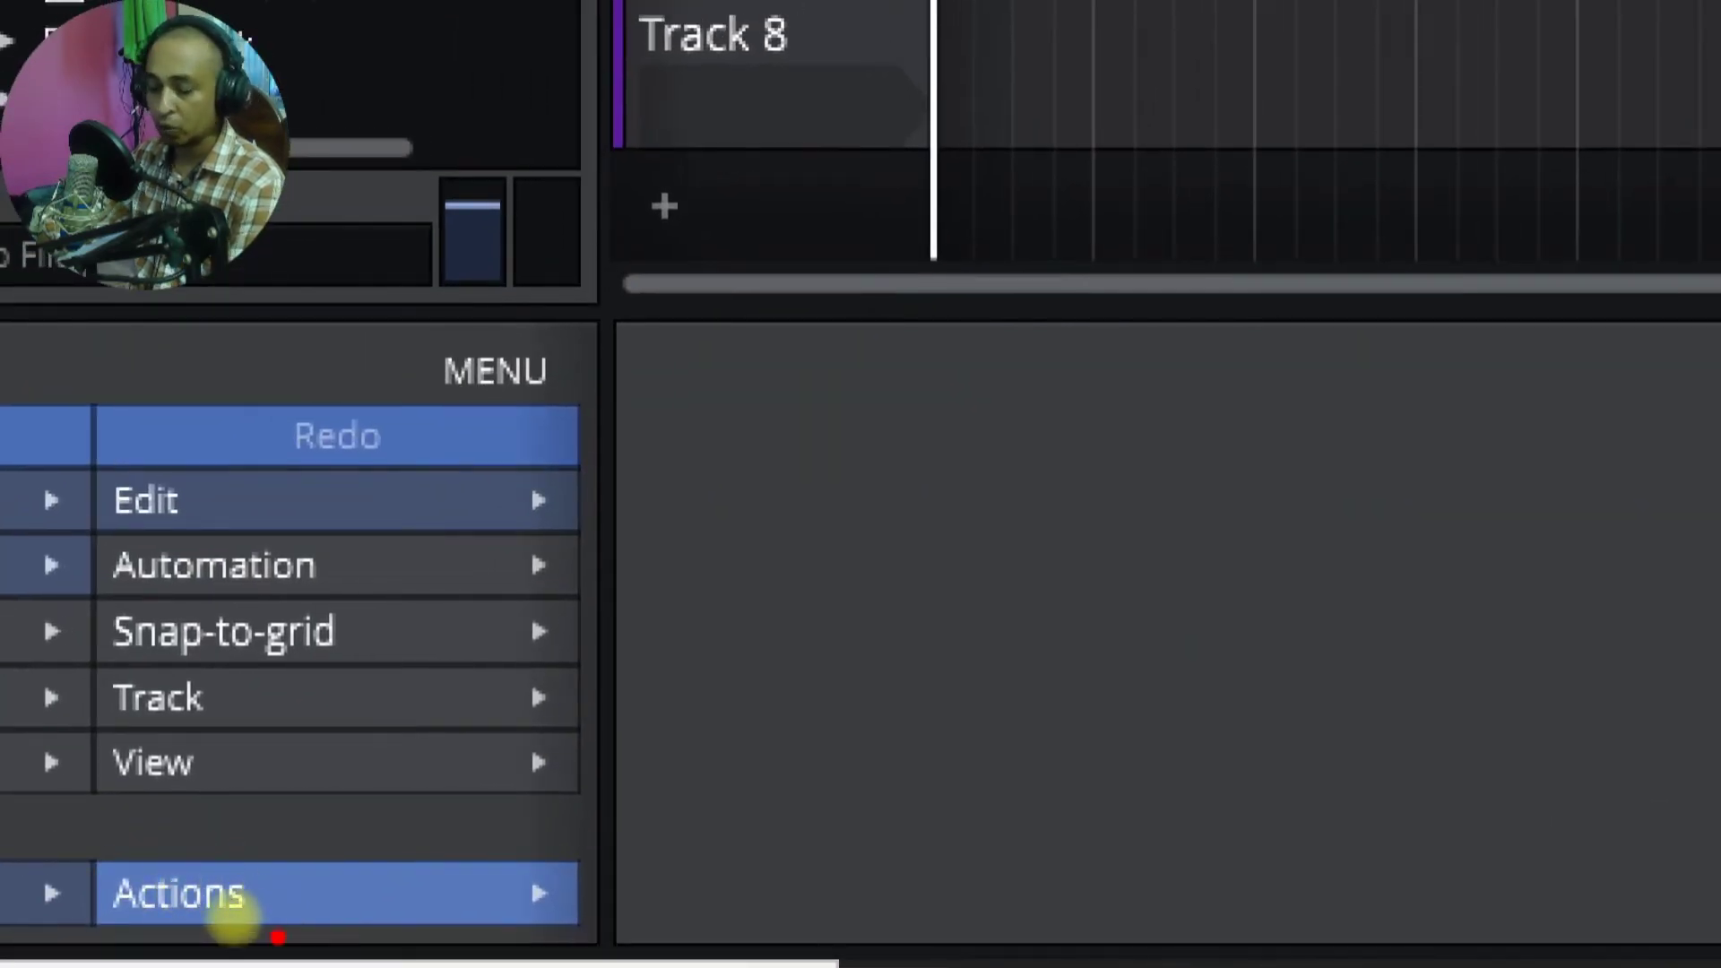
Open the interface layout overview, show the actions list beside the browser to view its commands, and hide it again
{"action": "key", "text": "Escape"}
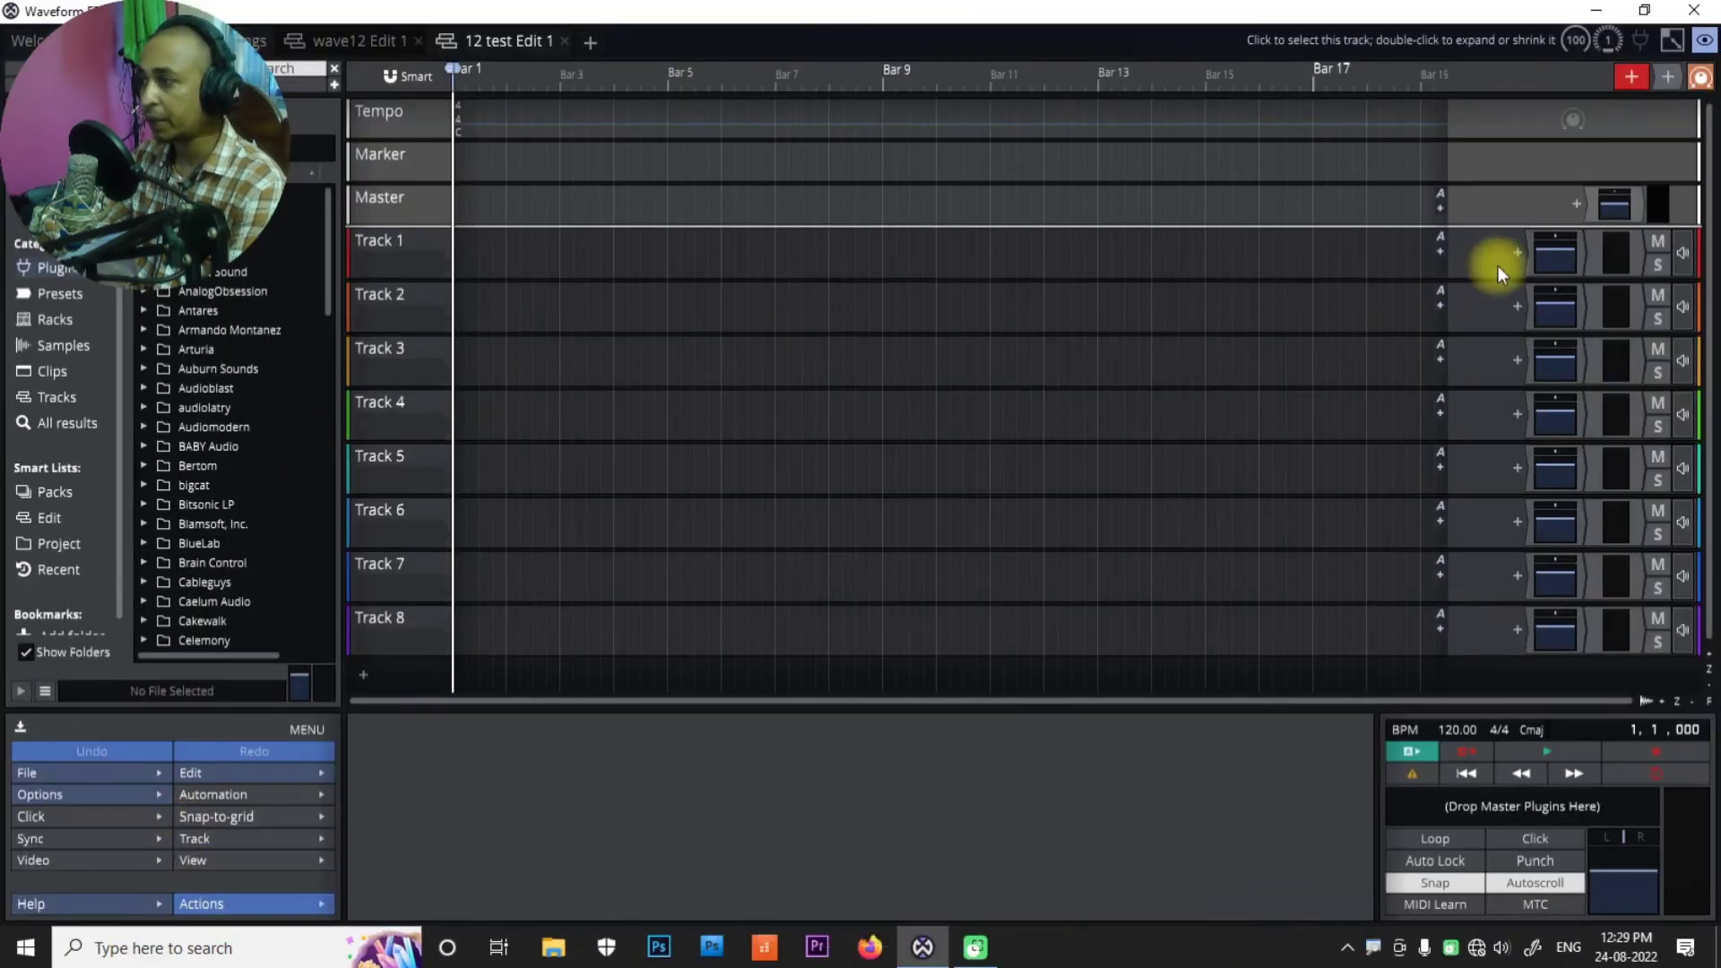
{"action": "left_click", "coordinate": [1671, 39]}
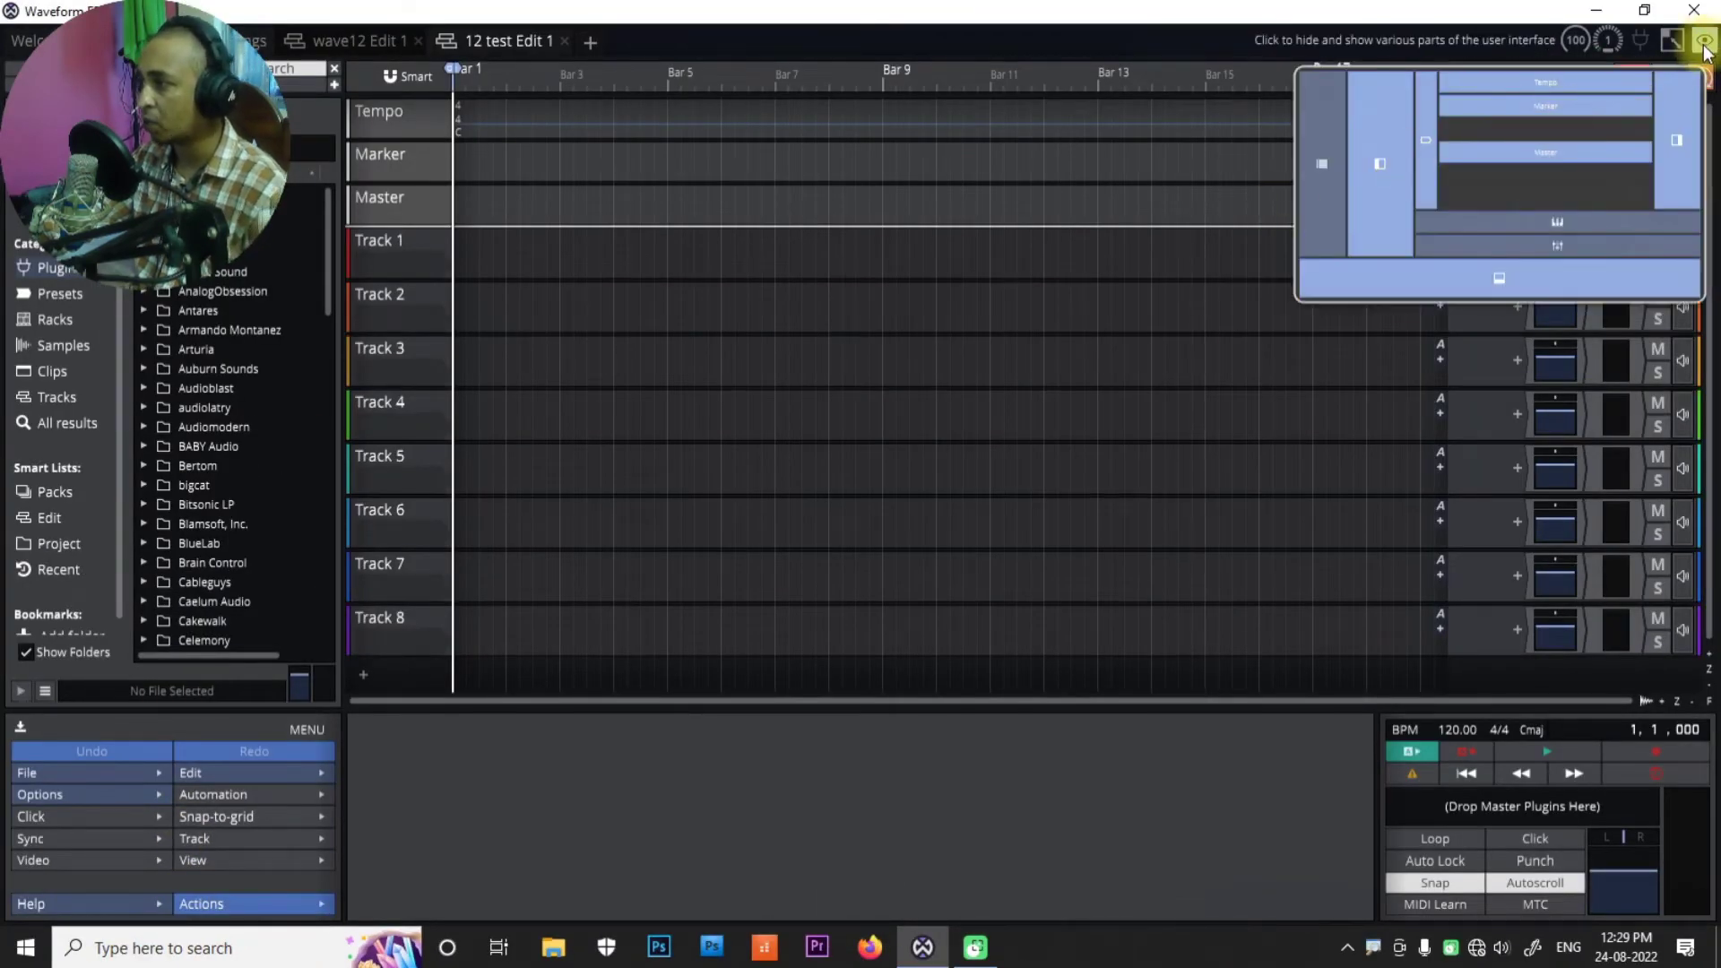
{"action": "left_click", "coordinate": [1315, 176]}
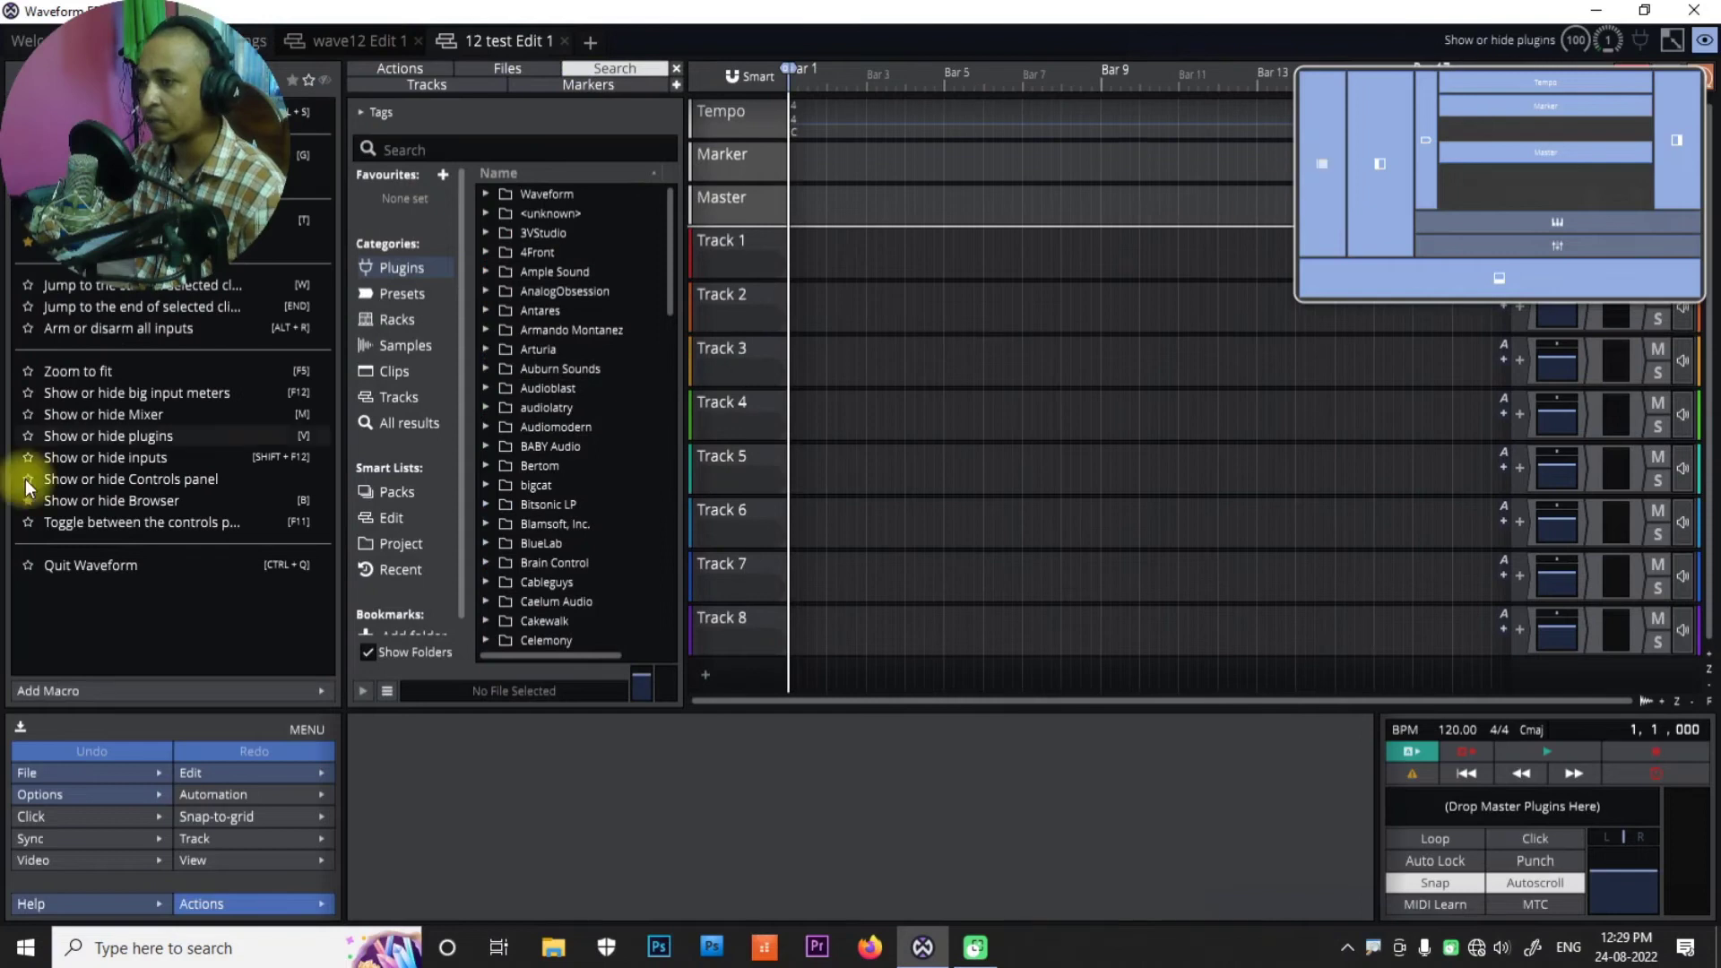
{"action": "left_click", "coordinate": [1320, 181]}
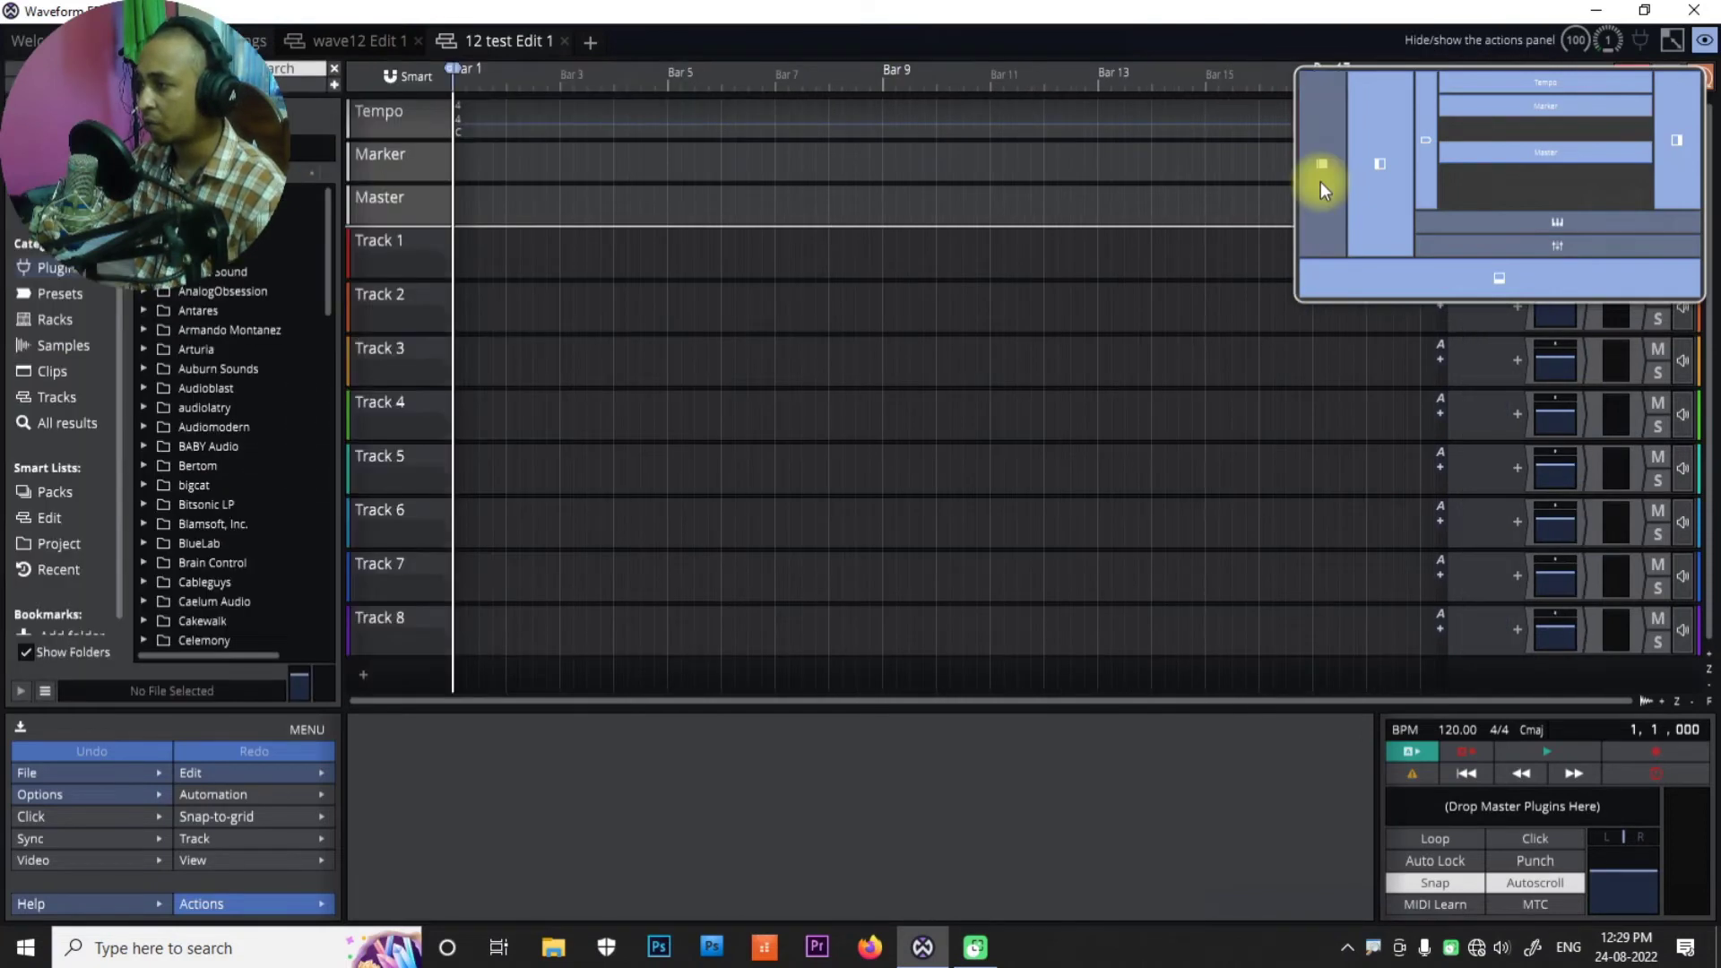
Hide and show the browser pane to compare the edit window with and without it, leaving it shown
{"action": "left_click", "coordinate": [1380, 185]}
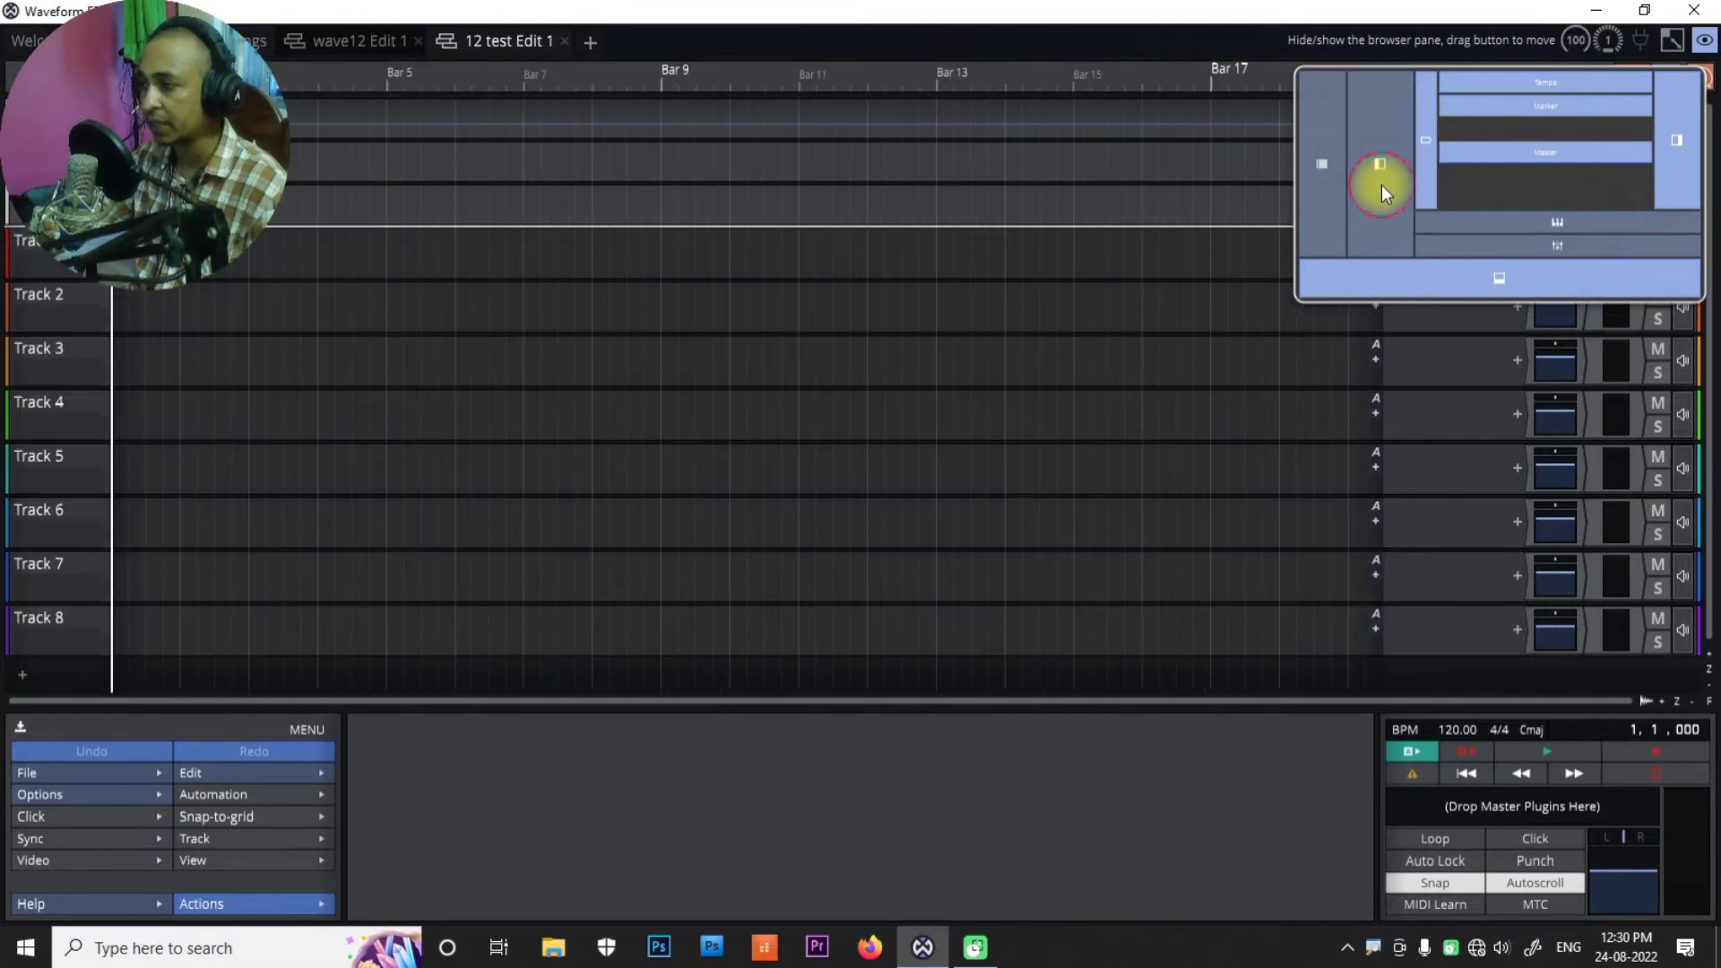
{"action": "left_click", "coordinate": [1380, 185]}
{"action": "left_click", "coordinate": [1380, 185]}
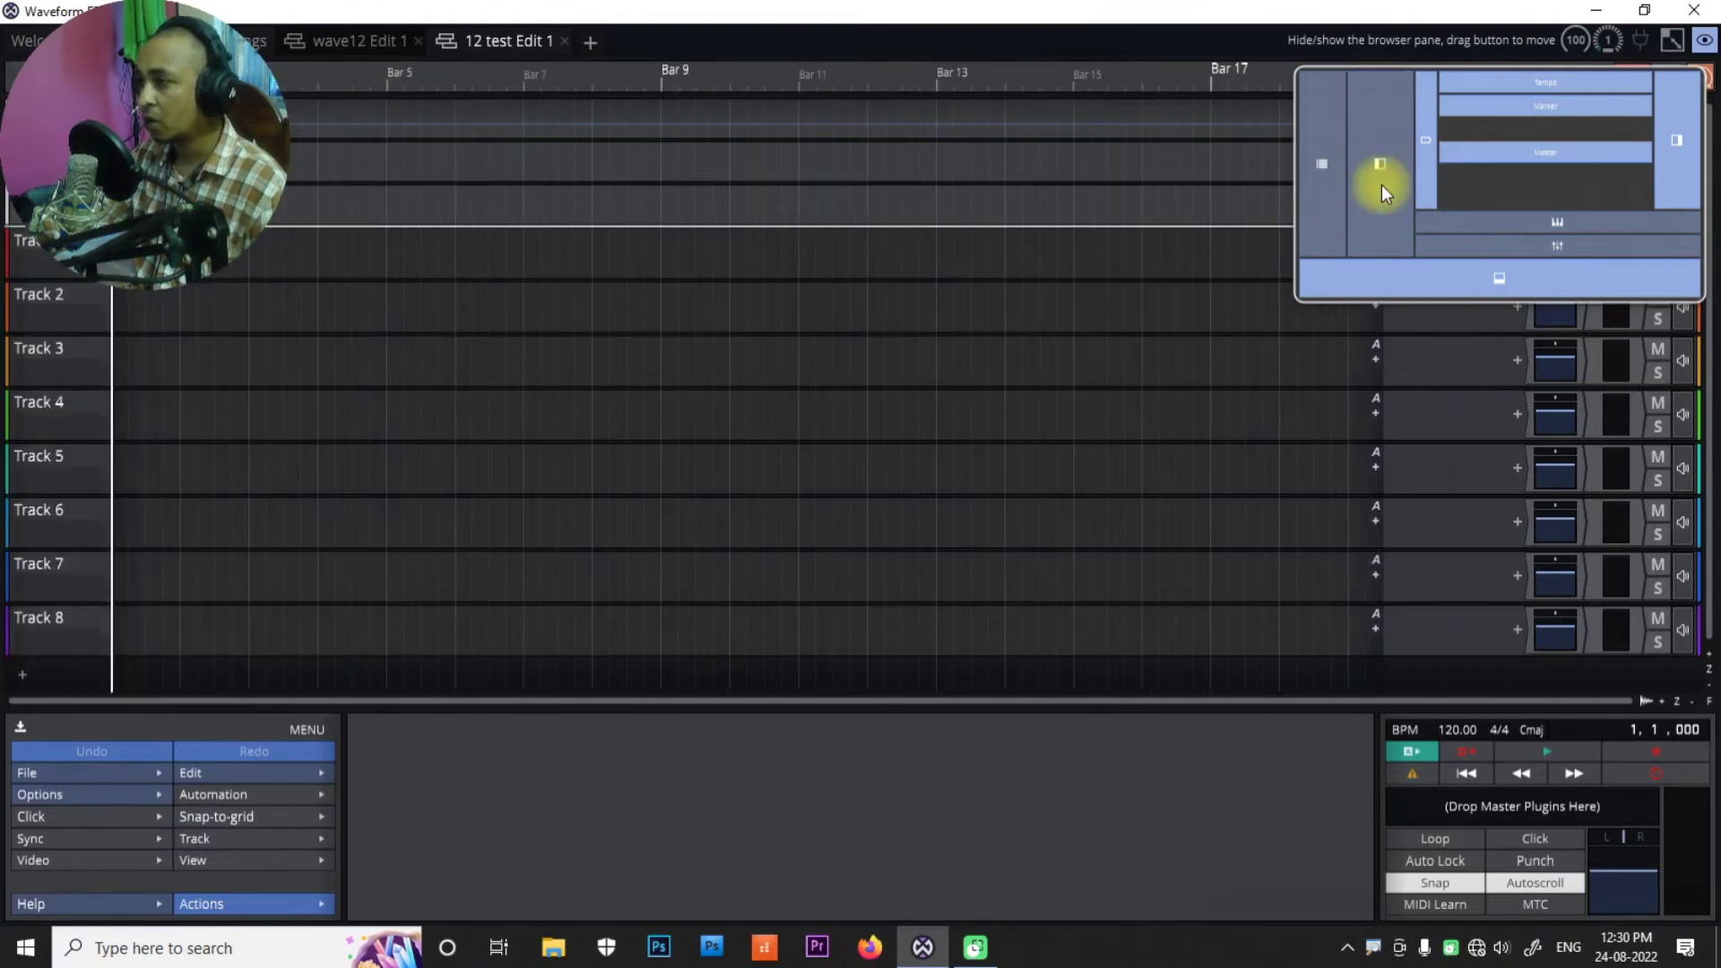
{"action": "left_click", "coordinate": [1380, 184]}
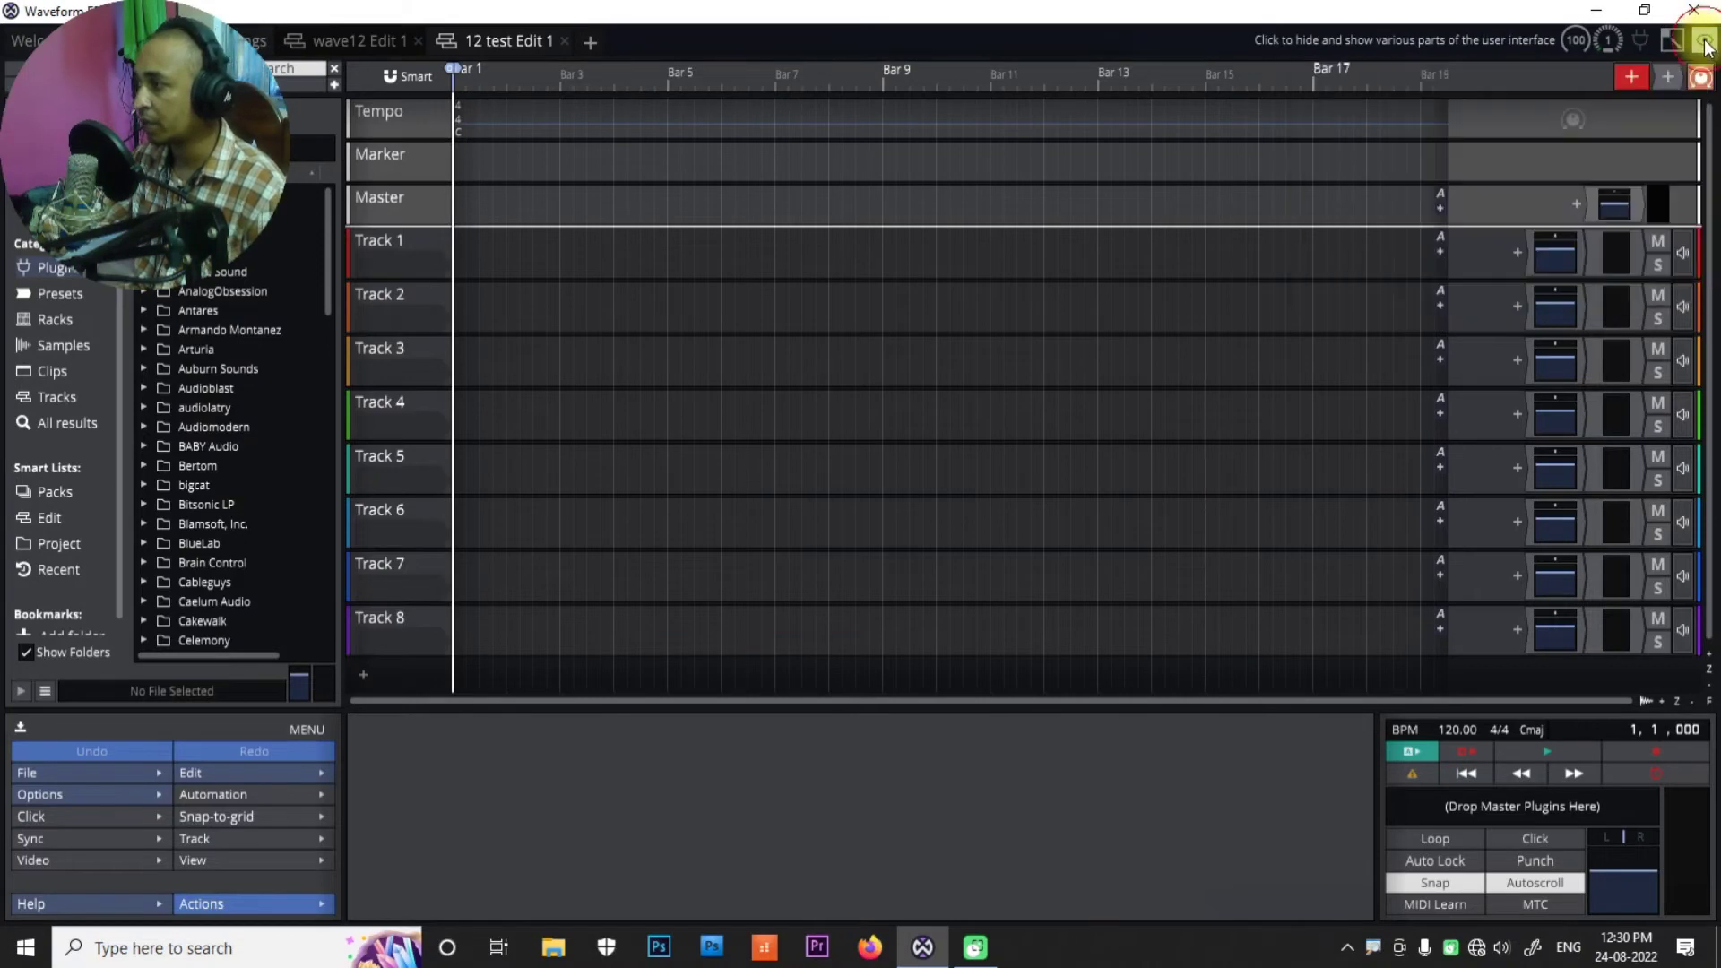
Collapse the full controls area into the compact transport bar, expand it once for comparison, and return to the compact bar
{"action": "left_click", "coordinate": [19, 728]}
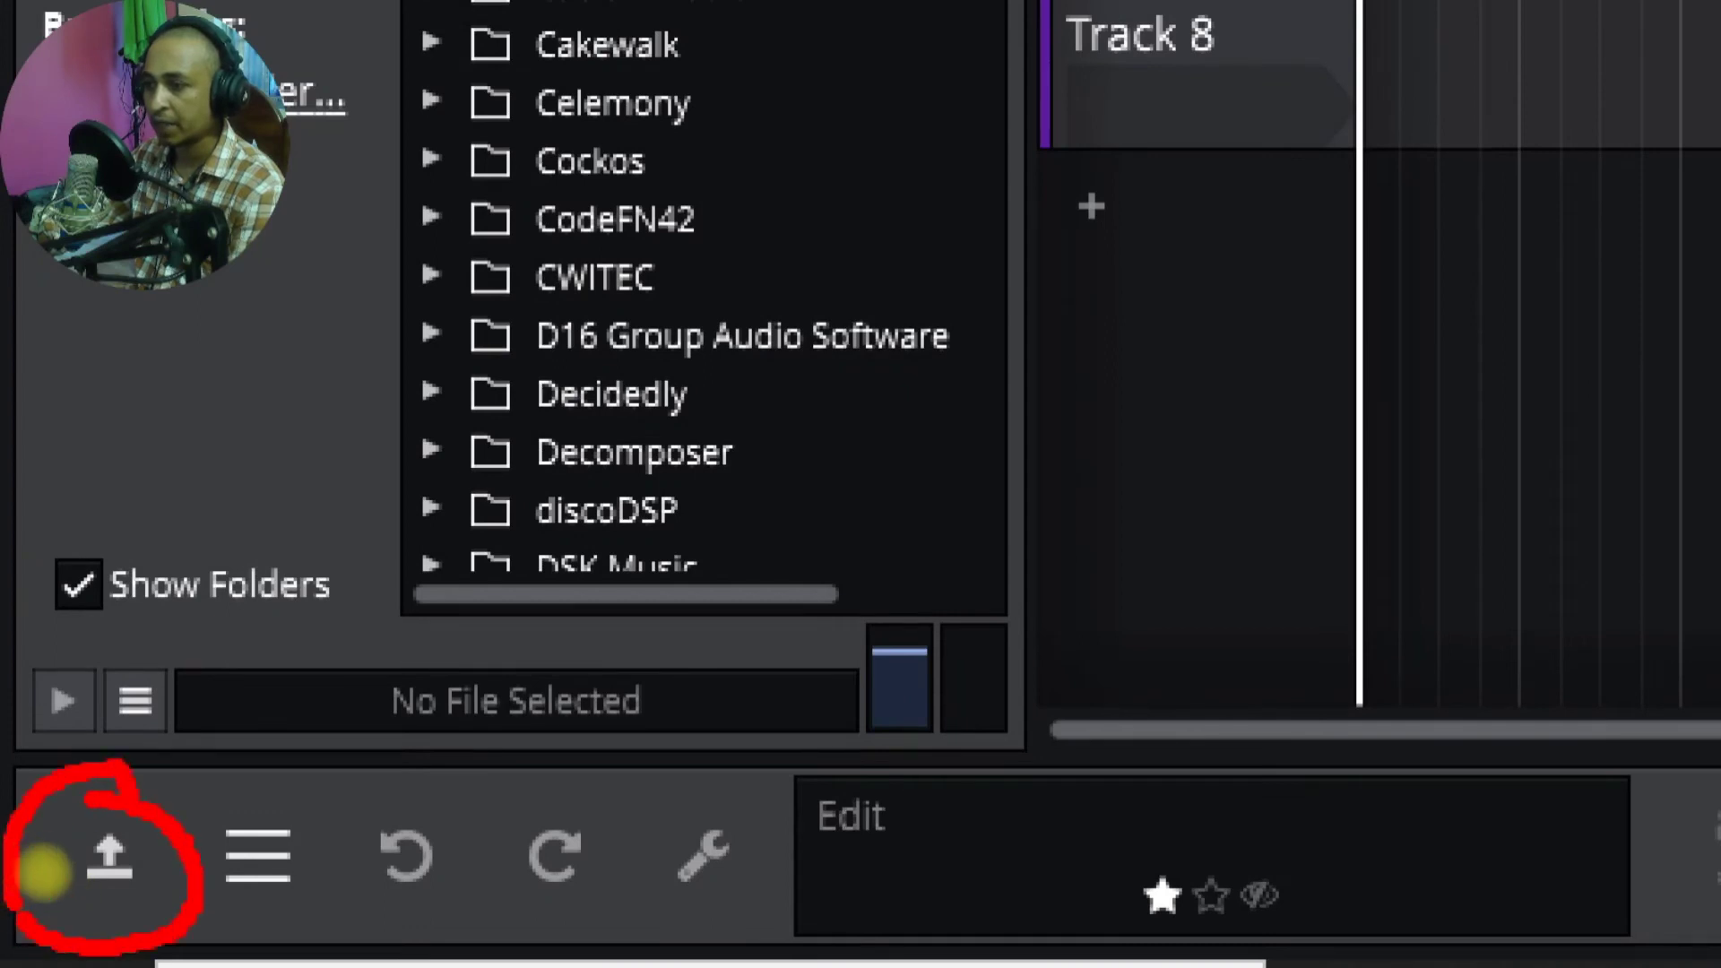
{"action": "key", "text": "Escape"}
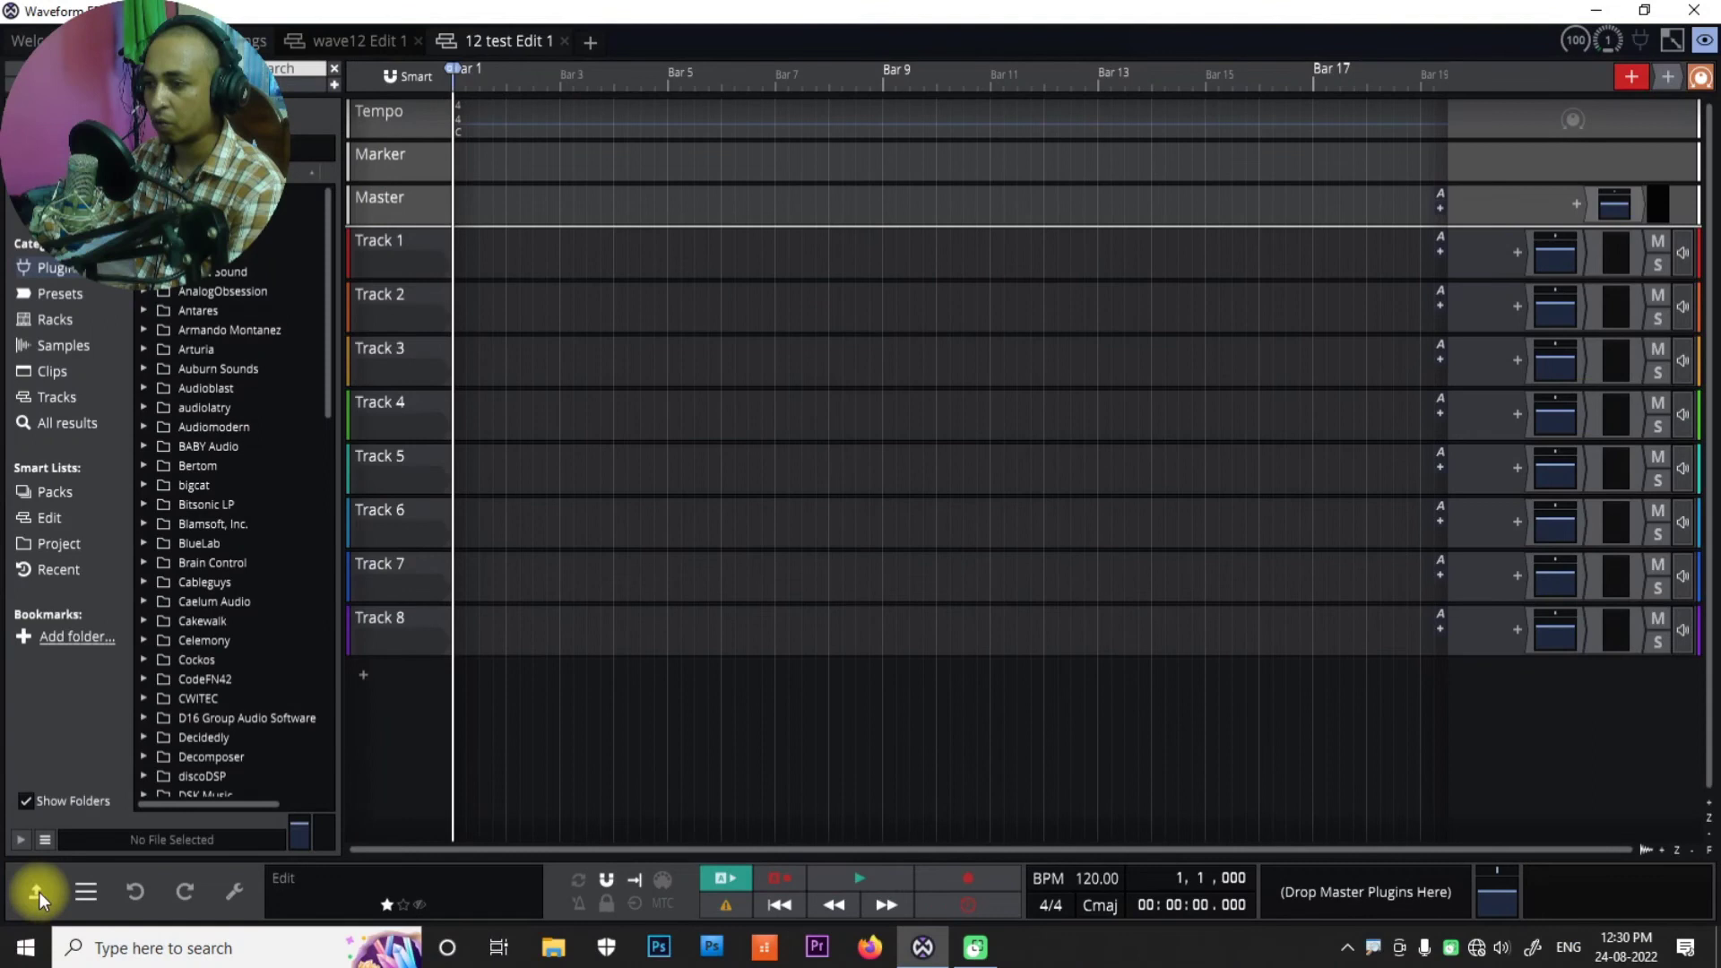
{"action": "left_click", "coordinate": [37, 891]}
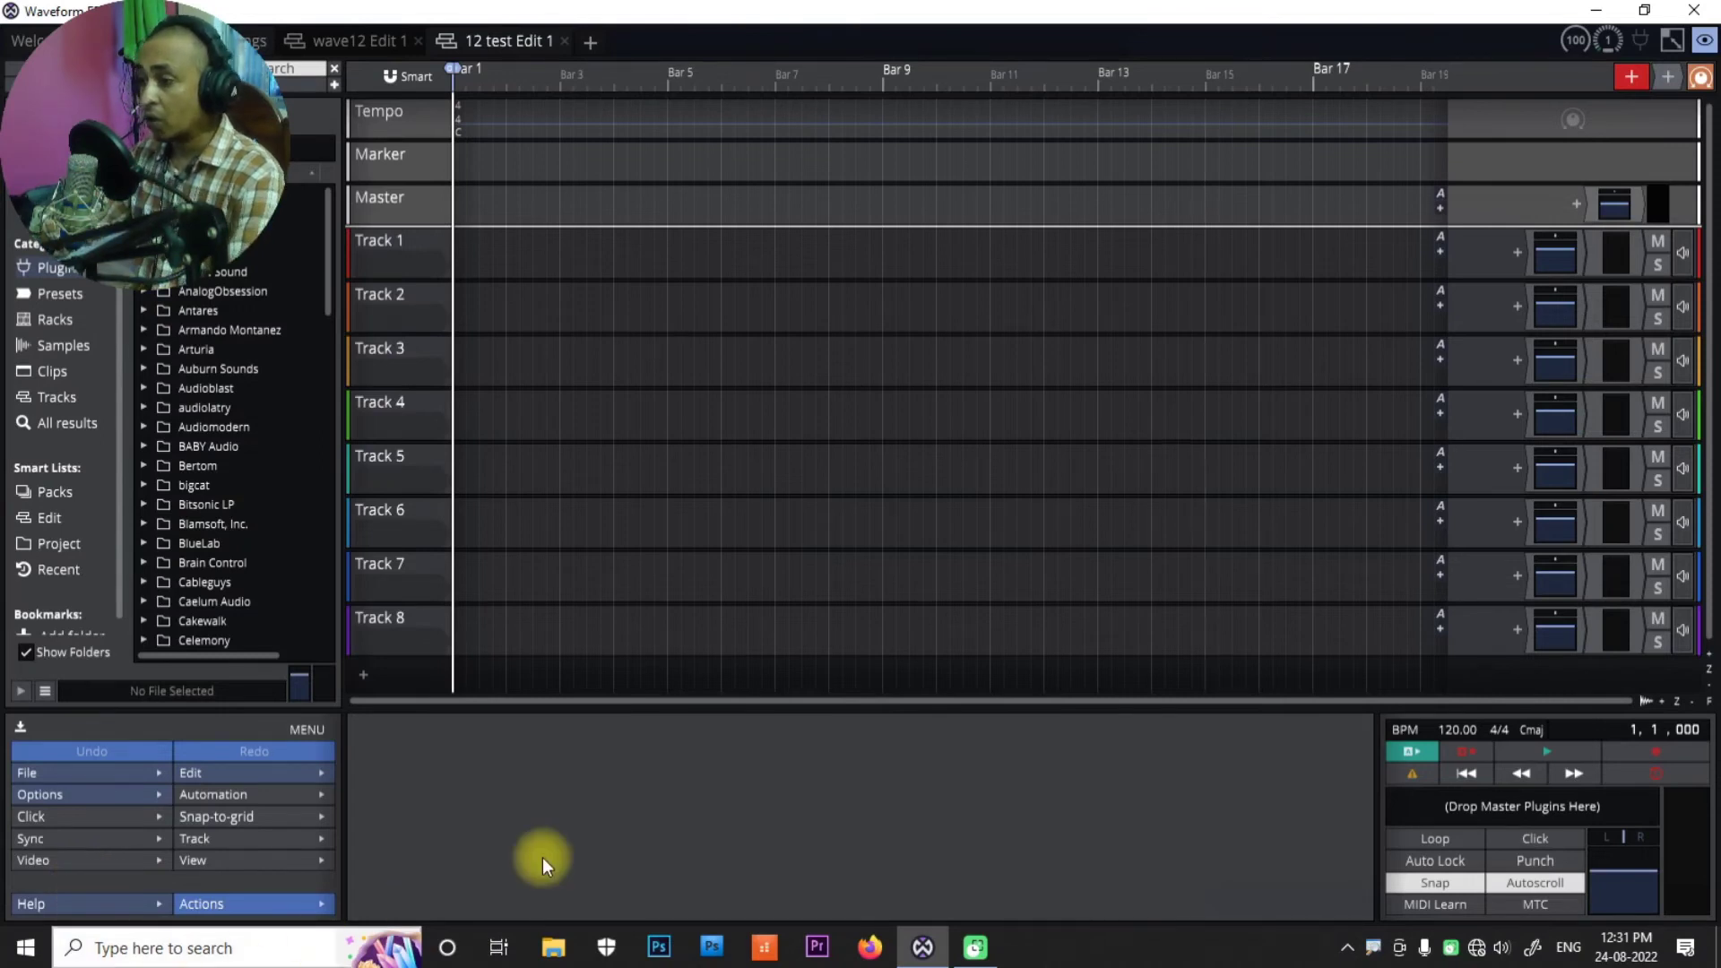
{"action": "left_click", "coordinate": [19, 726]}
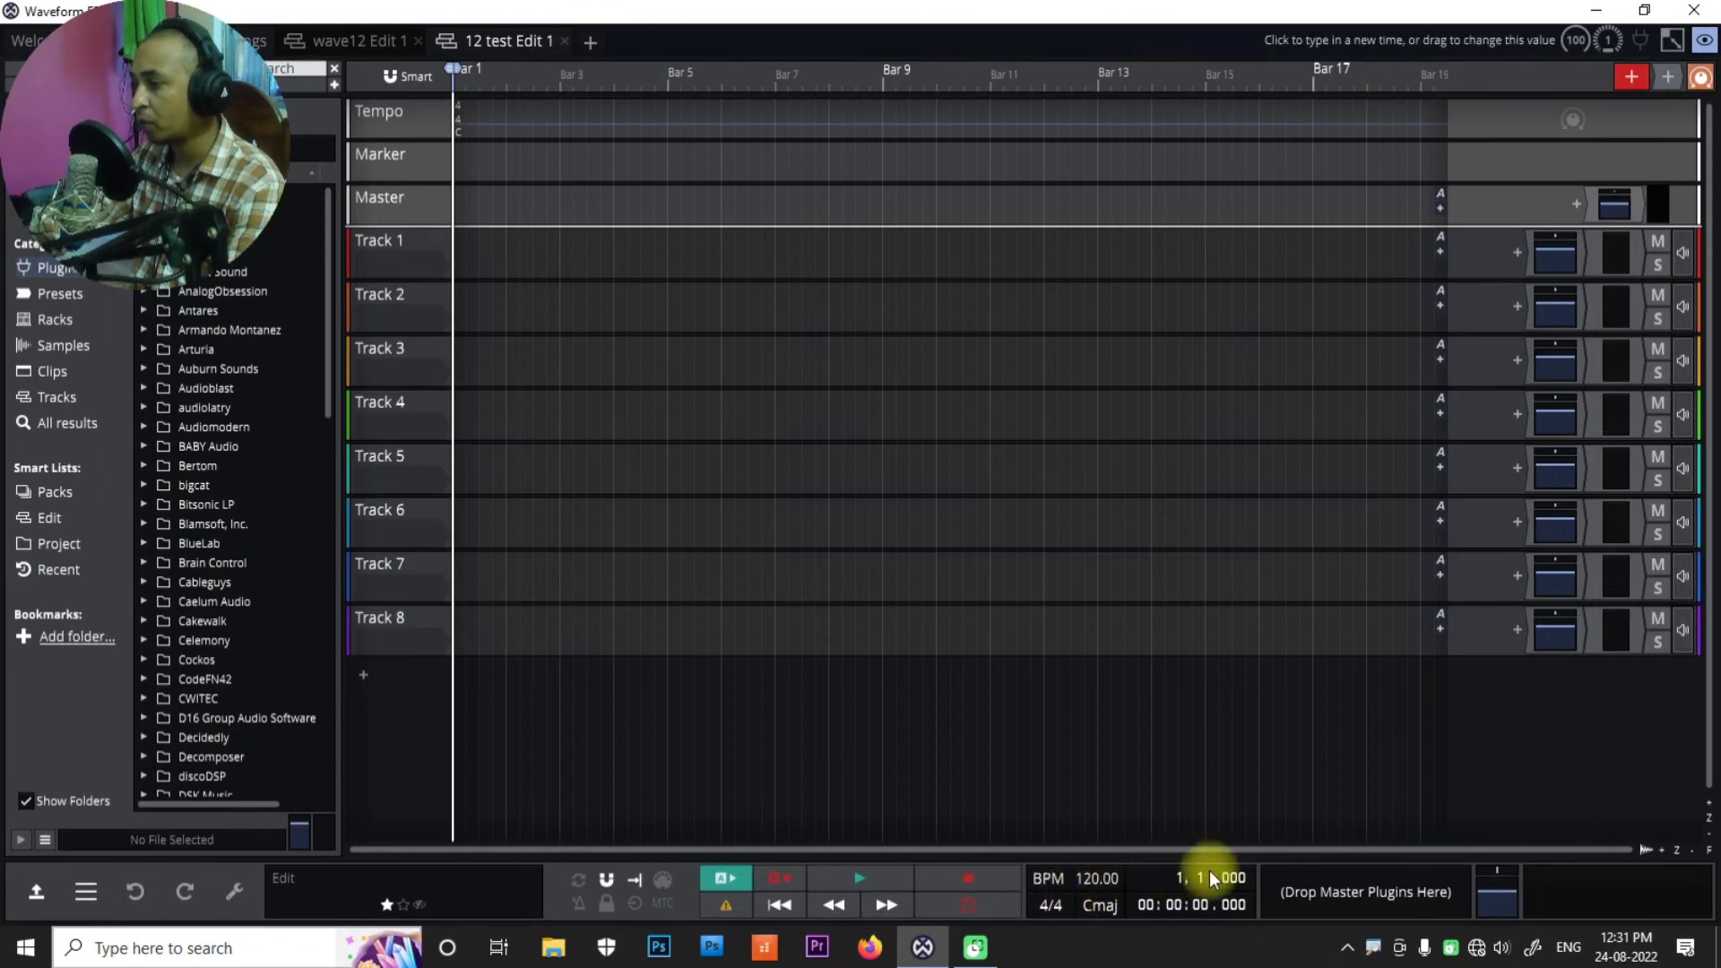
{"action": "key", "text": "ctrl+1"}
{"action": "left_click", "coordinate": [1105, 906]}
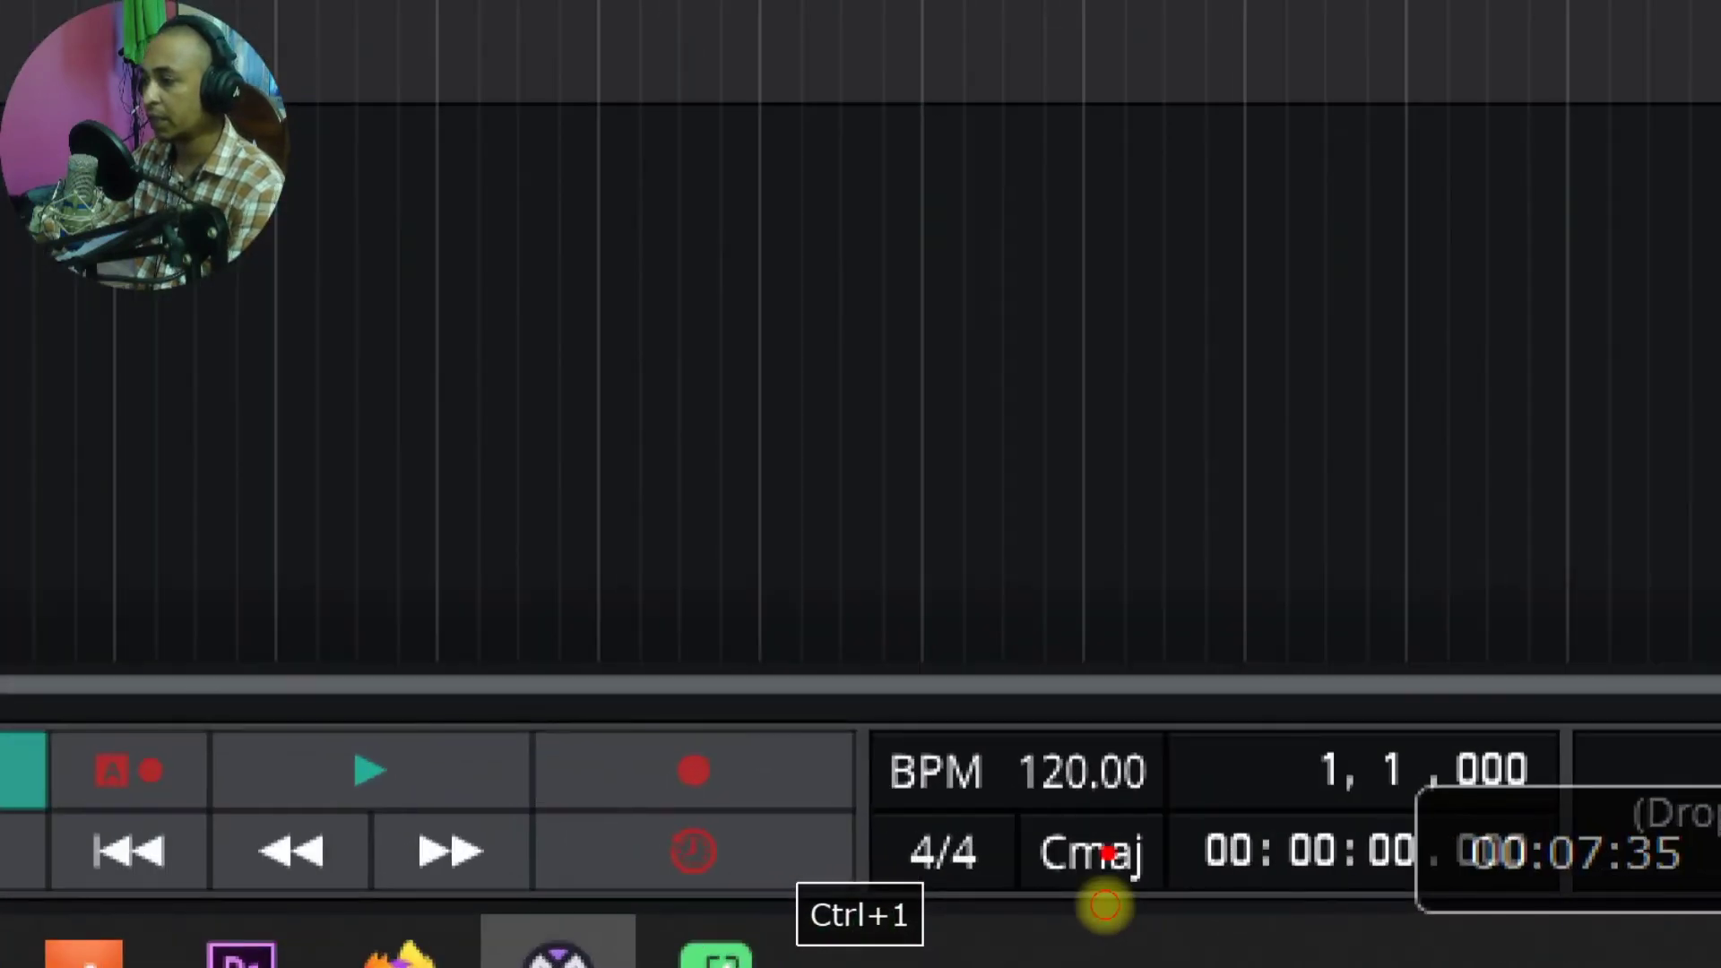
{"action": "mouse_move", "coordinate": [868, 726]}
{"action": "left_mouse_down"}
{"action": "mouse_move", "coordinate": [1501, 736]}
{"action": "mouse_move", "coordinate": [1586, 865]}
{"action": "mouse_move", "coordinate": [1385, 928]}
{"action": "mouse_move", "coordinate": [981, 915]}
{"action": "mouse_move", "coordinate": [829, 731]}
{"action": "mouse_move", "coordinate": [907, 717]}
{"action": "left_mouse_up"}
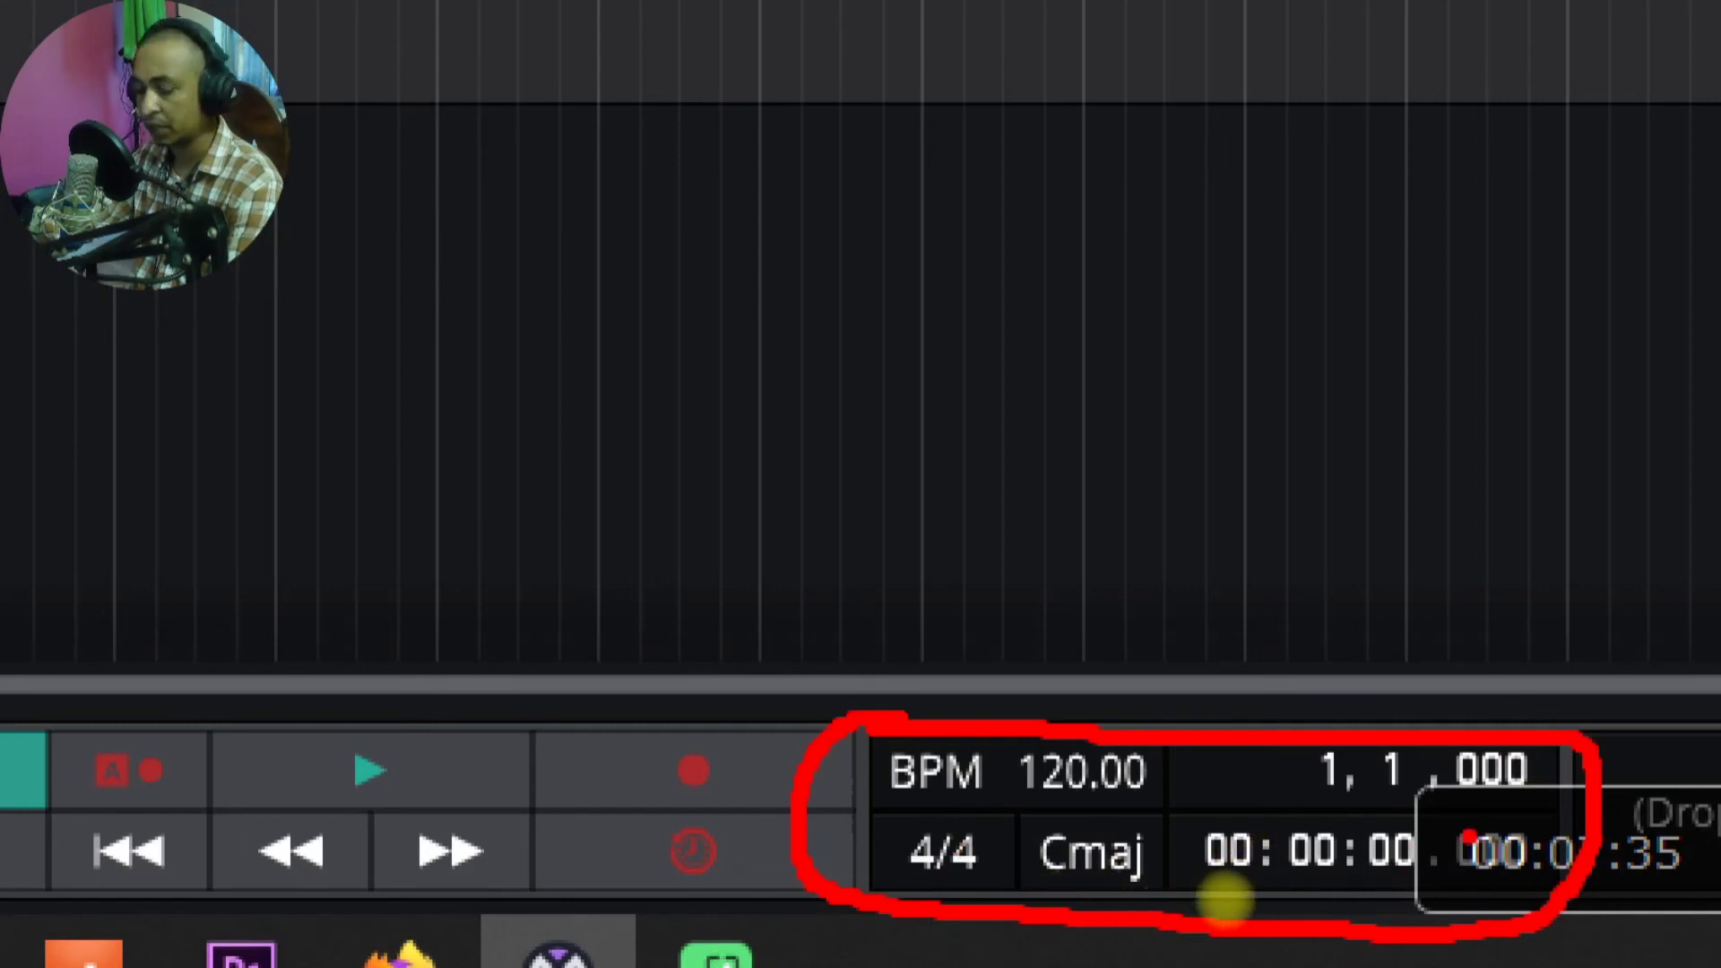
{"action": "key", "text": "Escape"}
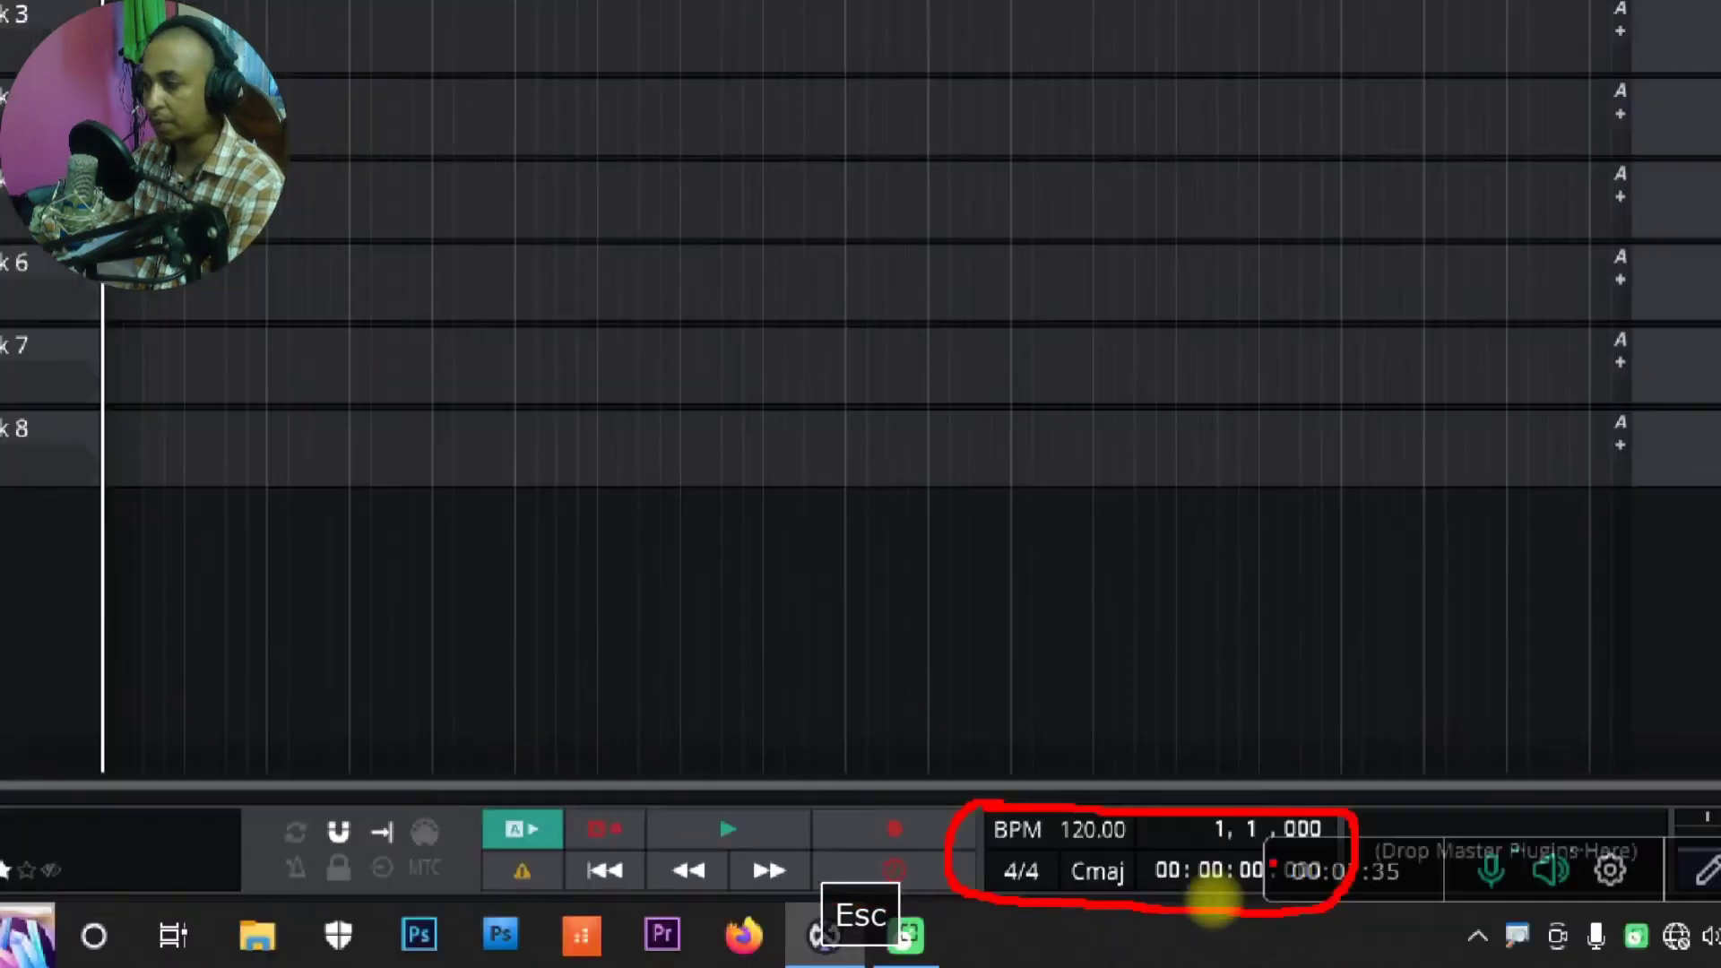